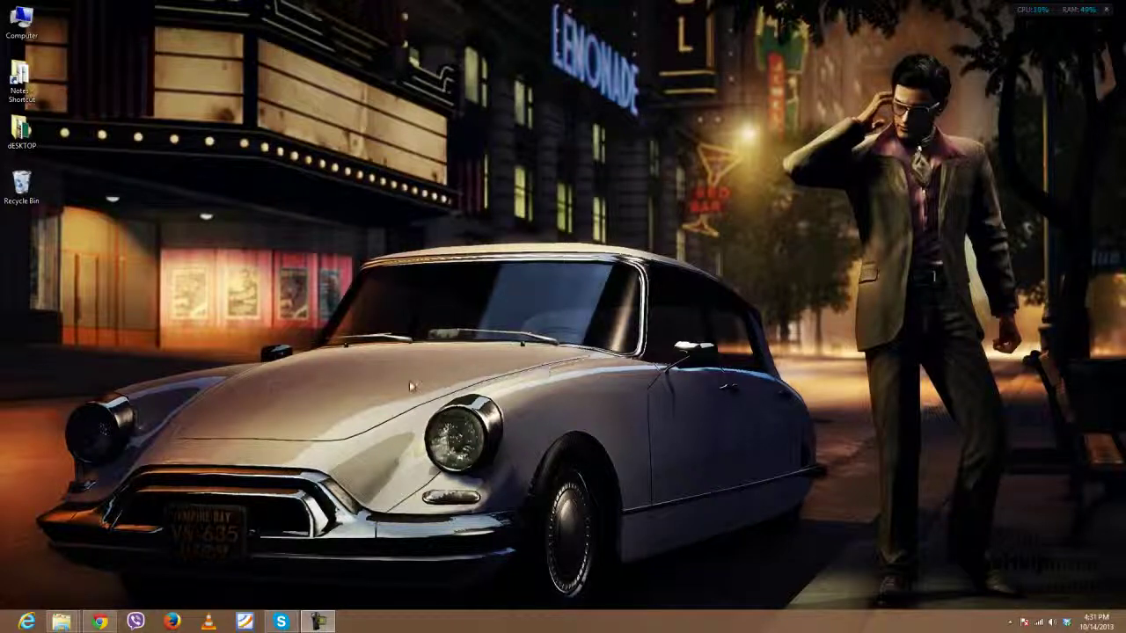
Step: Bring the Chrome window with the blocked-websites article back up and browse through it
left_click(100, 622)
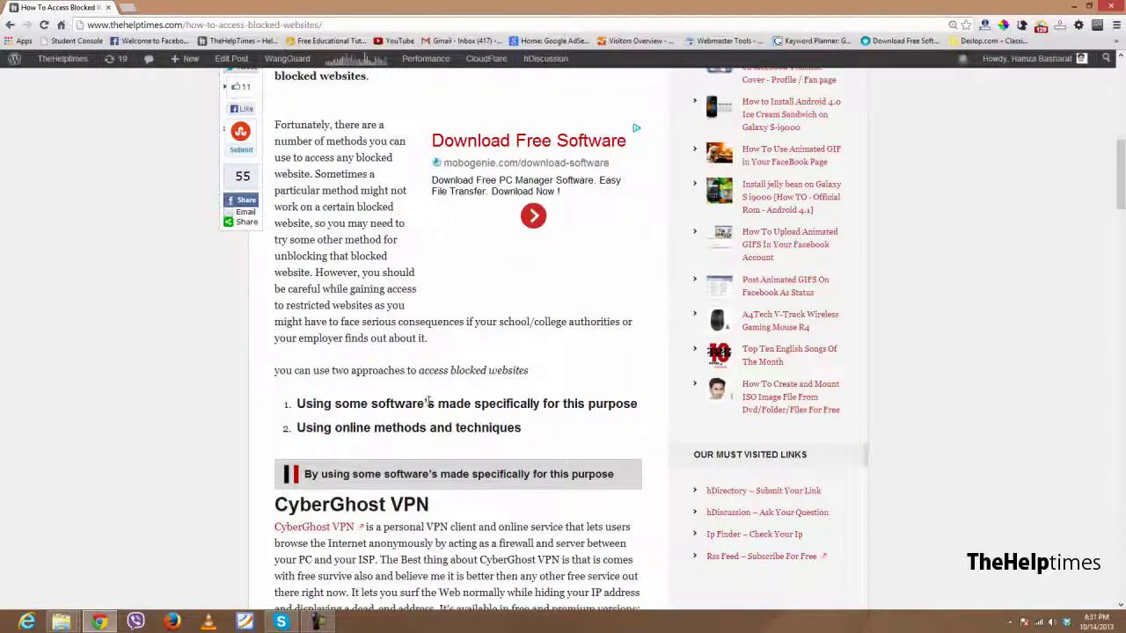
scroll(376, 389, "up", 2)
scroll(362, 373, "up", 2)
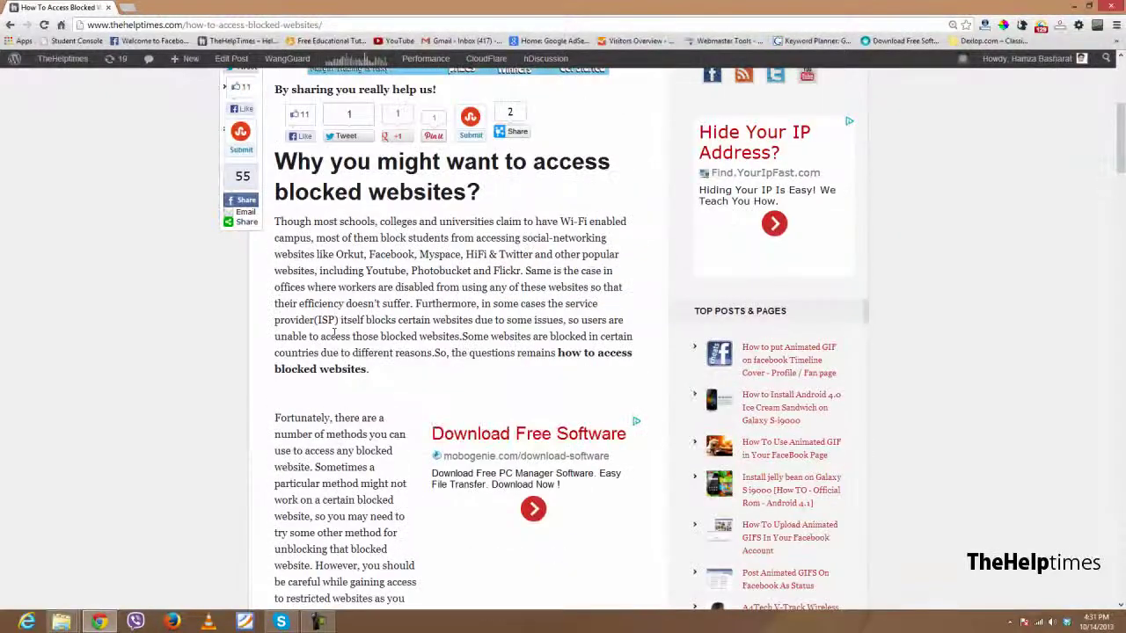
scroll(402, 335, "up", 2)
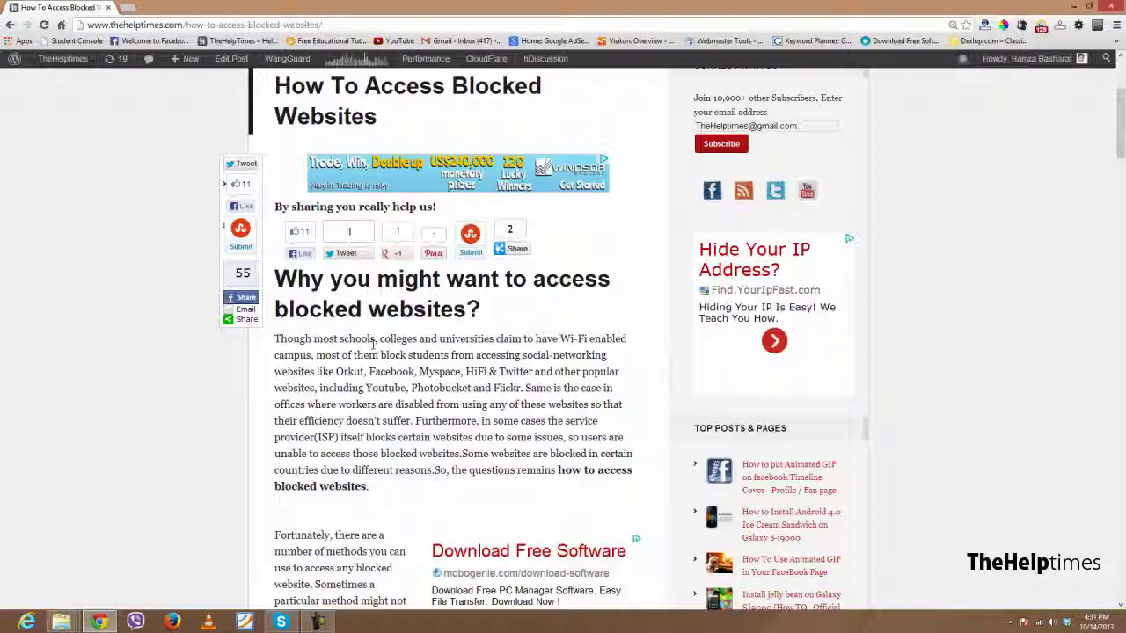
scroll(373, 345, "down", 5)
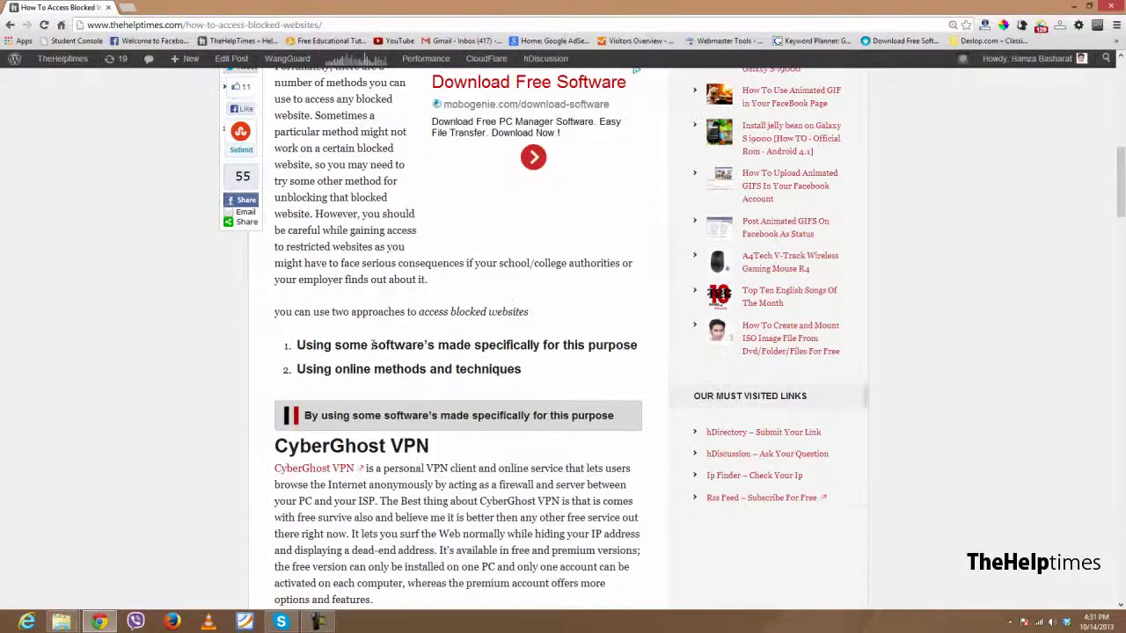
scroll(373, 346, "down", 3)
scroll(373, 345, "down", 4)
scroll(373, 346, "down", 4)
scroll(372, 346, "down", 1)
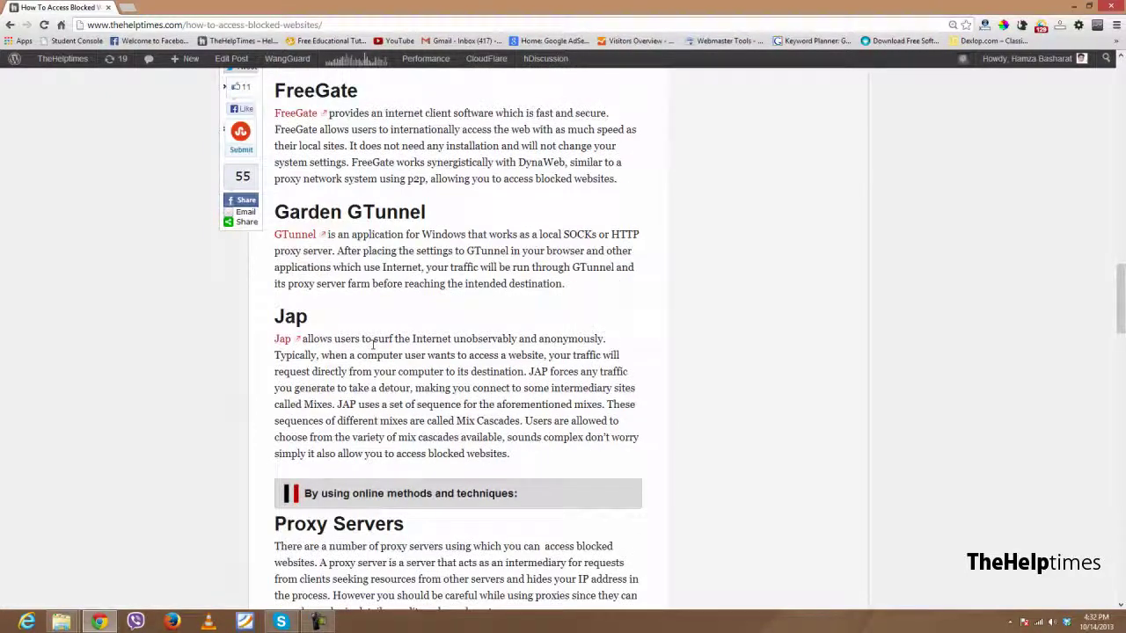
scroll(373, 346, "down", 2)
scroll(376, 339, "up", 5)
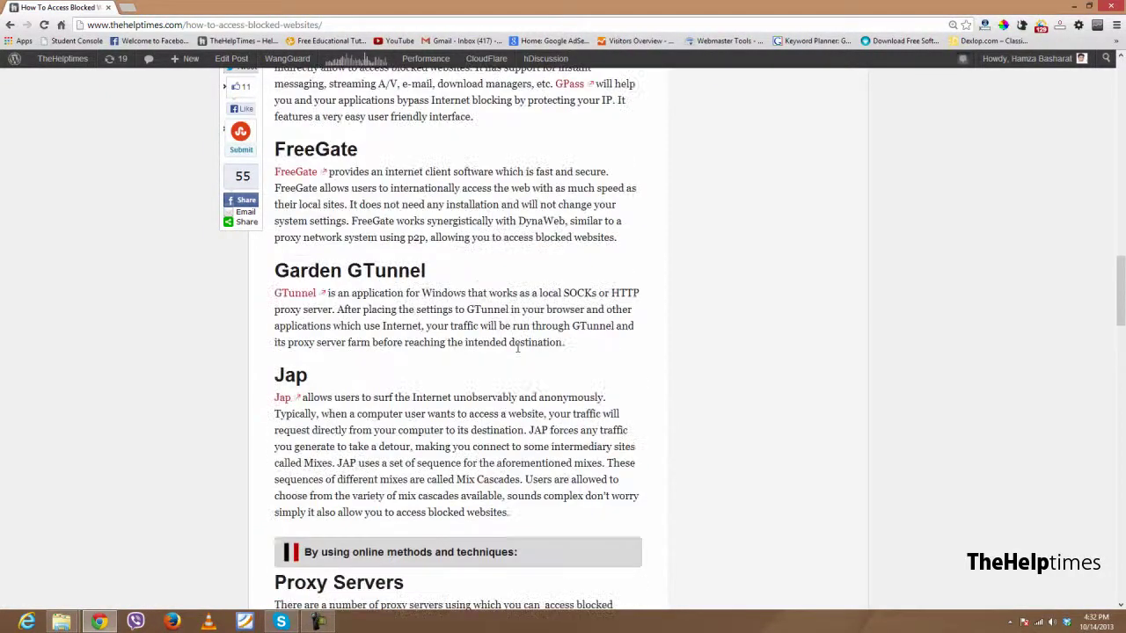
scroll(387, 332, "up", 2)
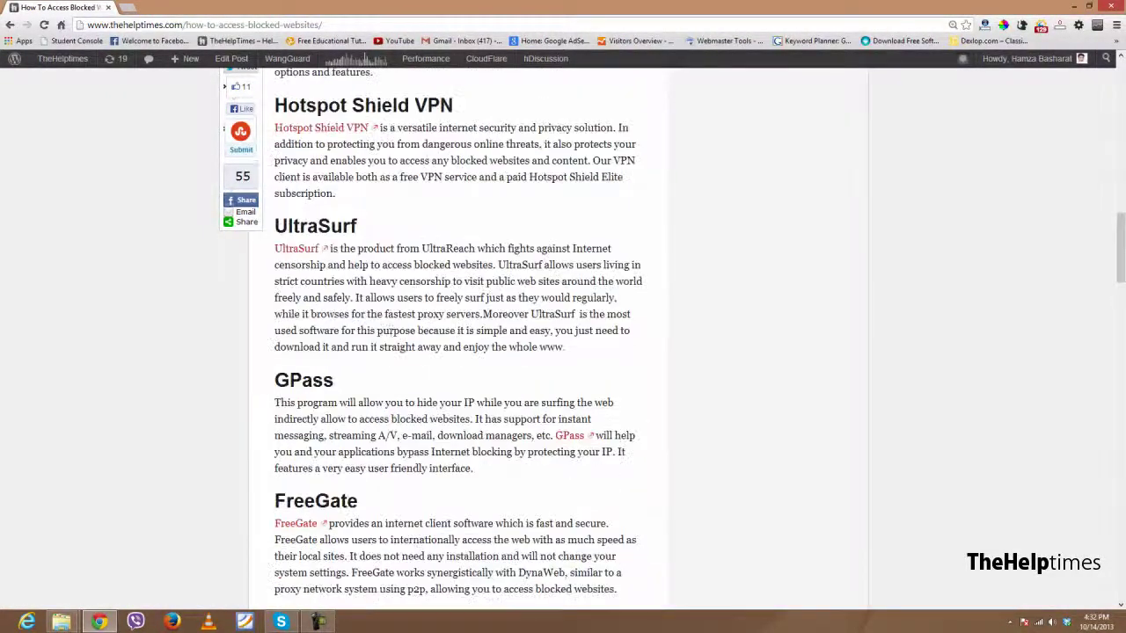
scroll(394, 332, "up", 2)
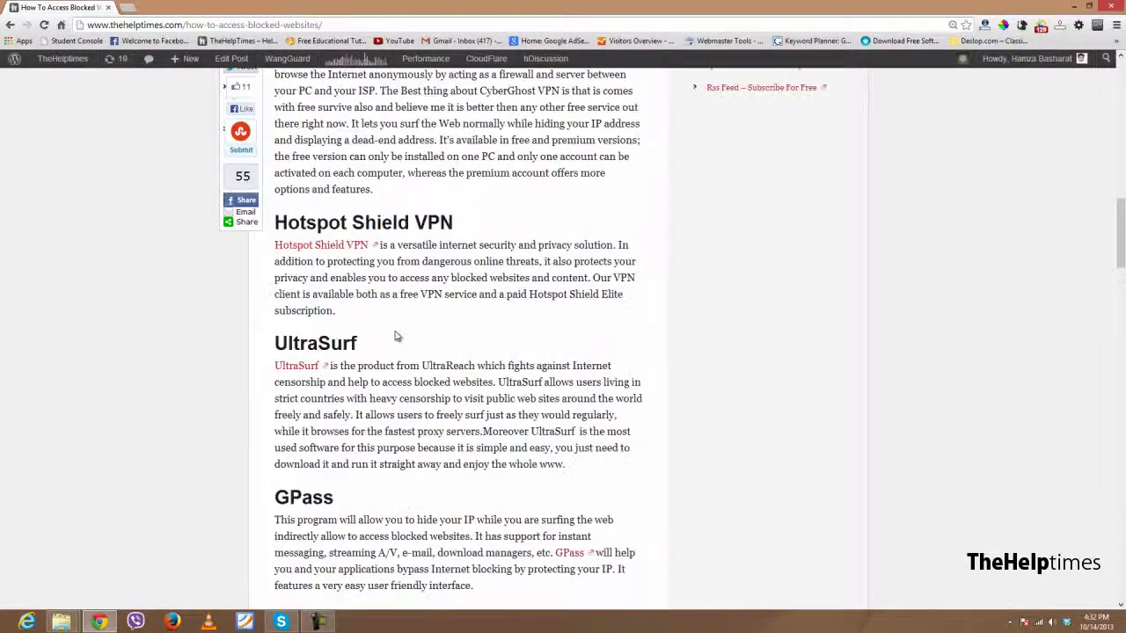
Step: Scroll down to the Proxy Servers section and open KProxy in a new tab
scroll(395, 334, "down", 3)
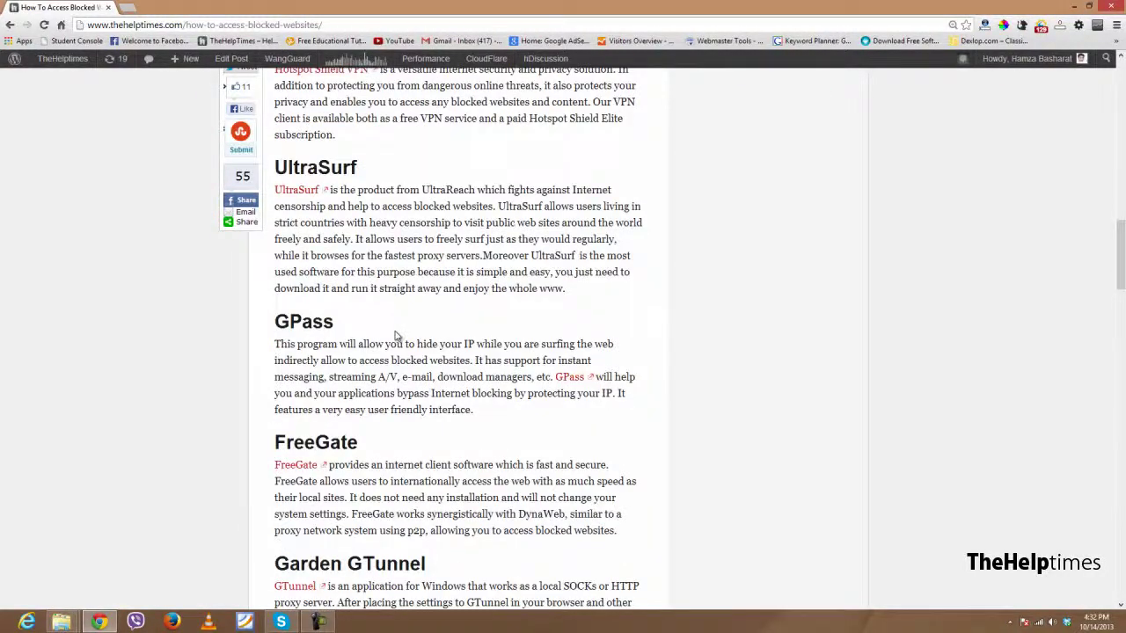
scroll(395, 336, "down", 2)
scroll(395, 335, "down", 4)
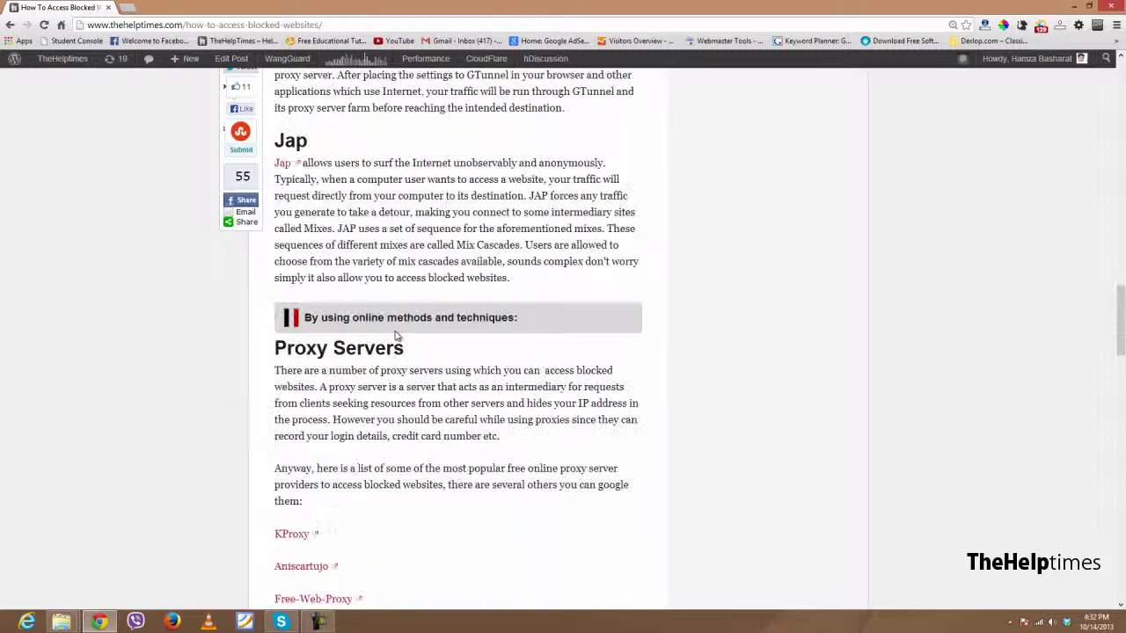
scroll(480, 307, "down", 1)
scroll(573, 304, "down", 1)
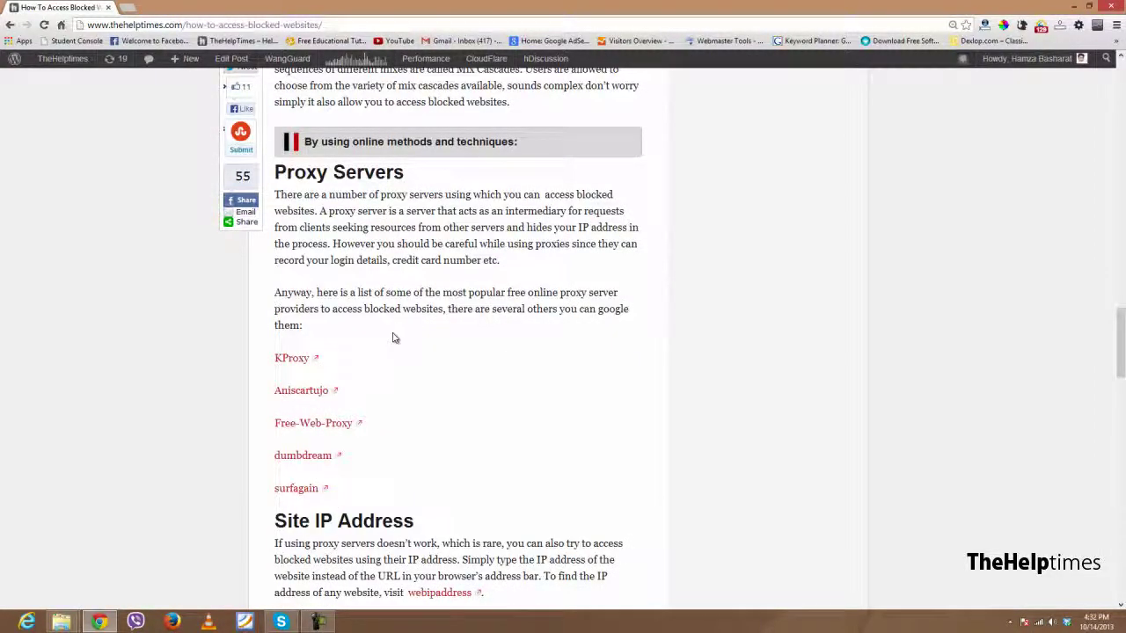
scroll(430, 405, "down", 1)
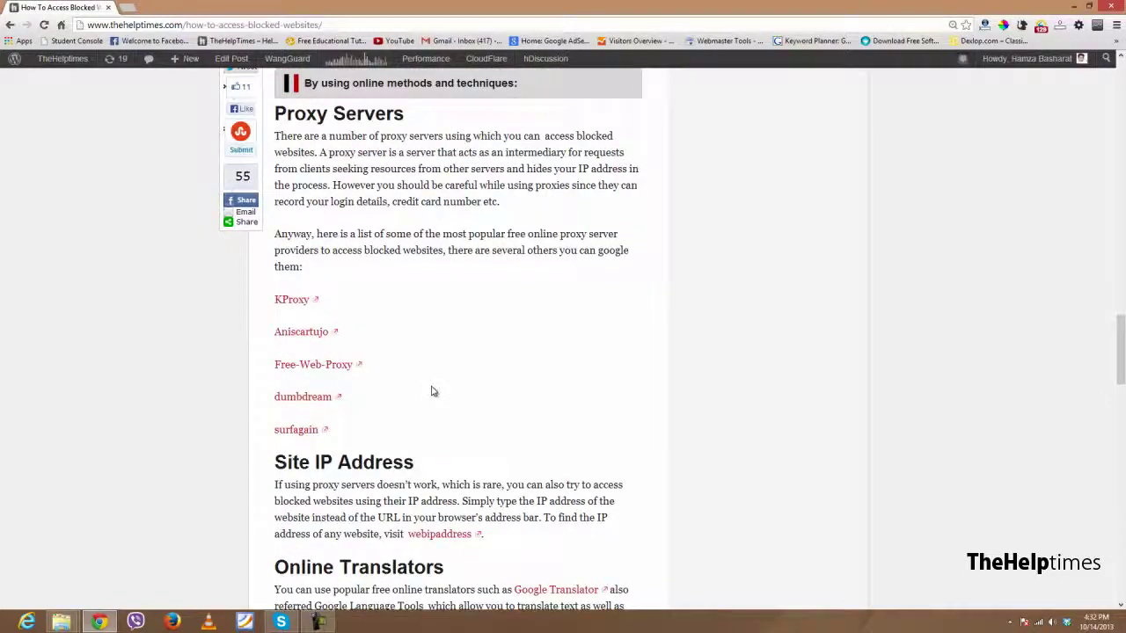
right_click(294, 297)
left_click(318, 308)
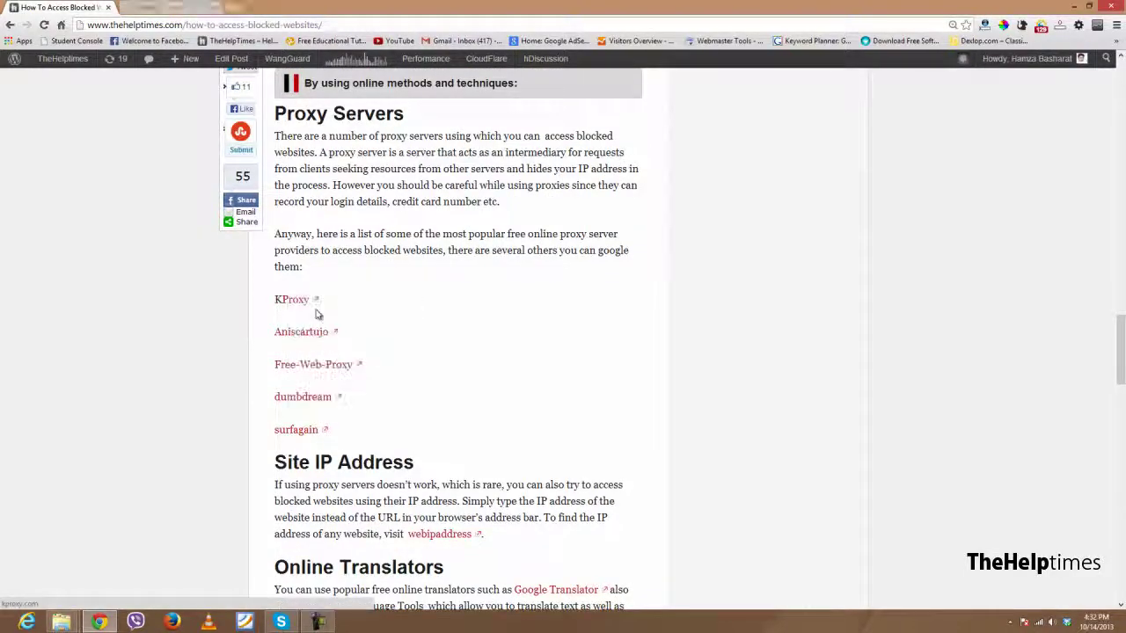
Step: Load youtube.com through KProxy's URL field in the KProxy tab
left_click(167, 7)
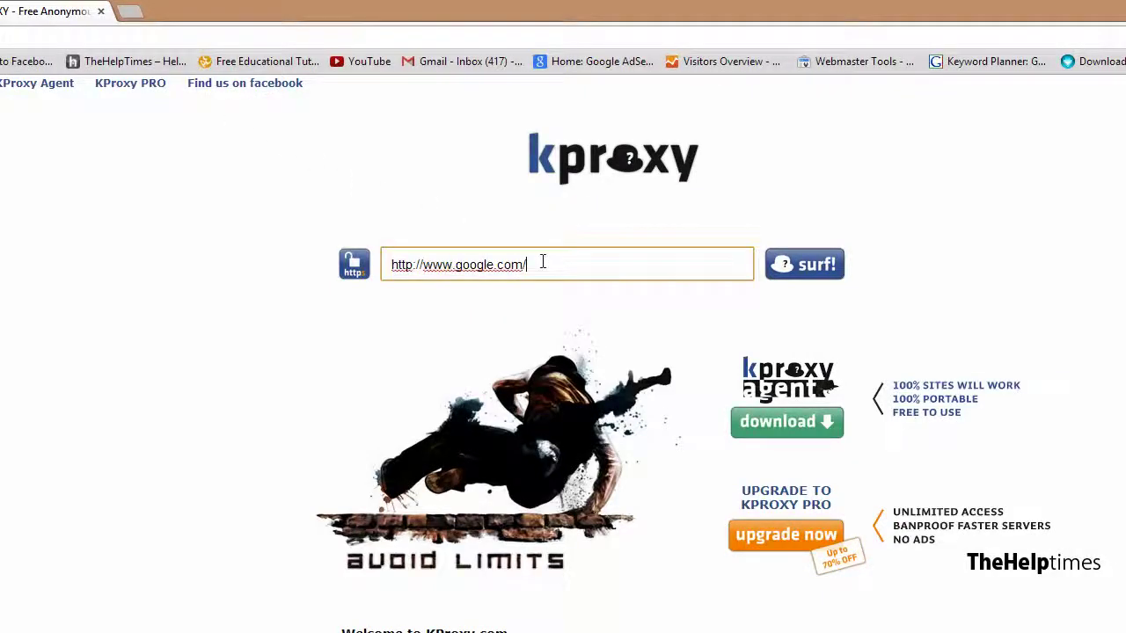
left_click(624, 264)
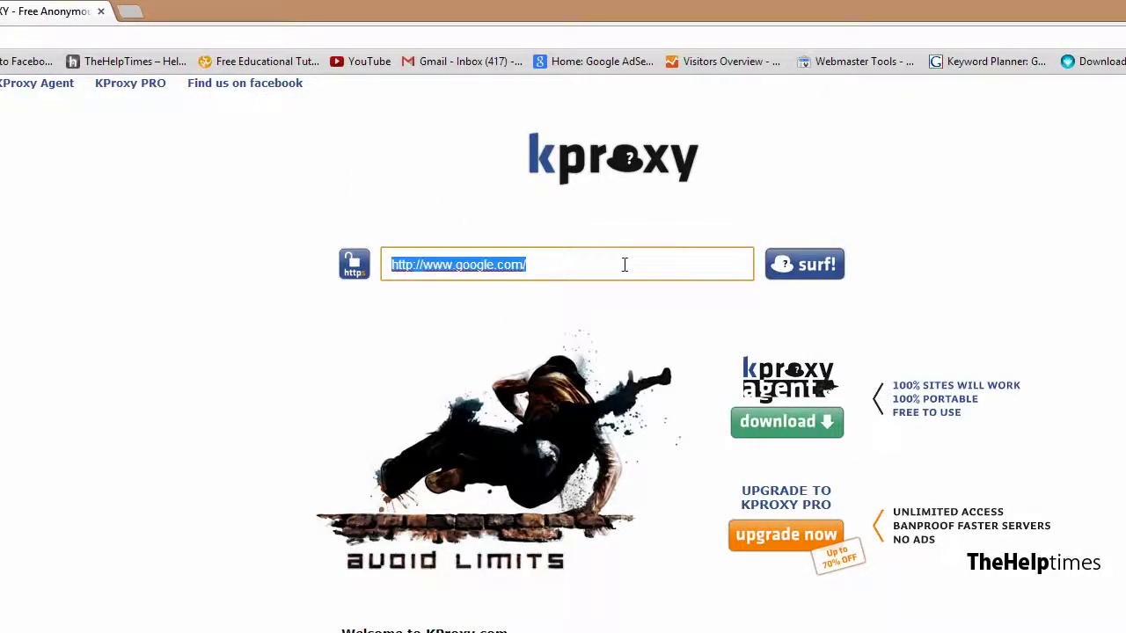
type("youtube.com")
left_click(797, 274)
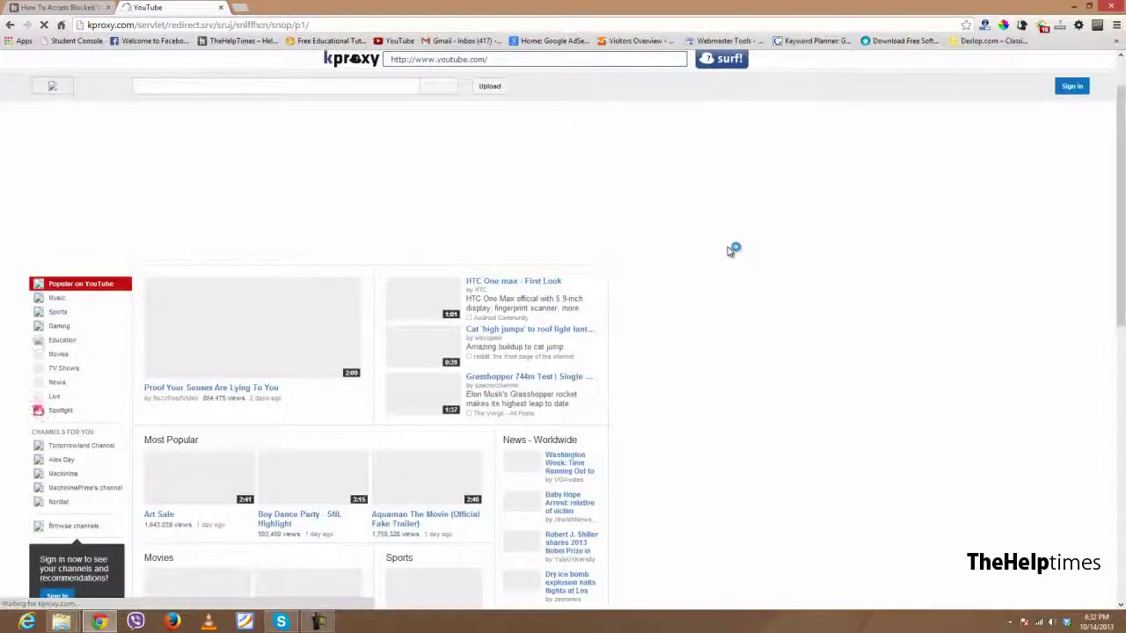
Step: Glance over the proxied YouTube page and return to the article tab
scroll(728, 251, "down", 1)
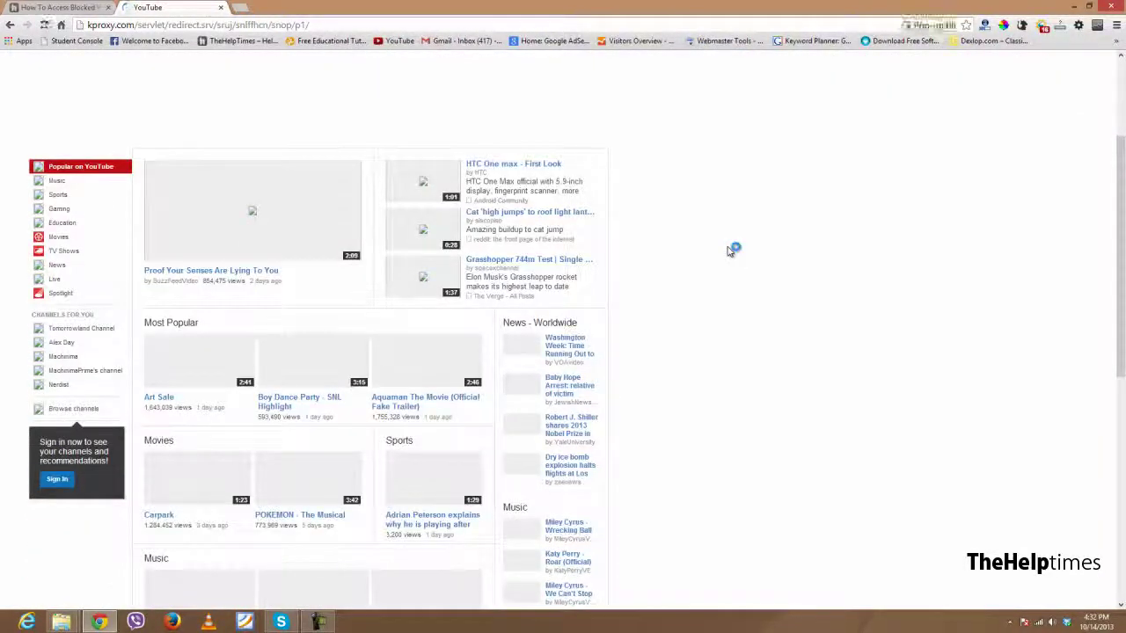
scroll(727, 251, "up", 1)
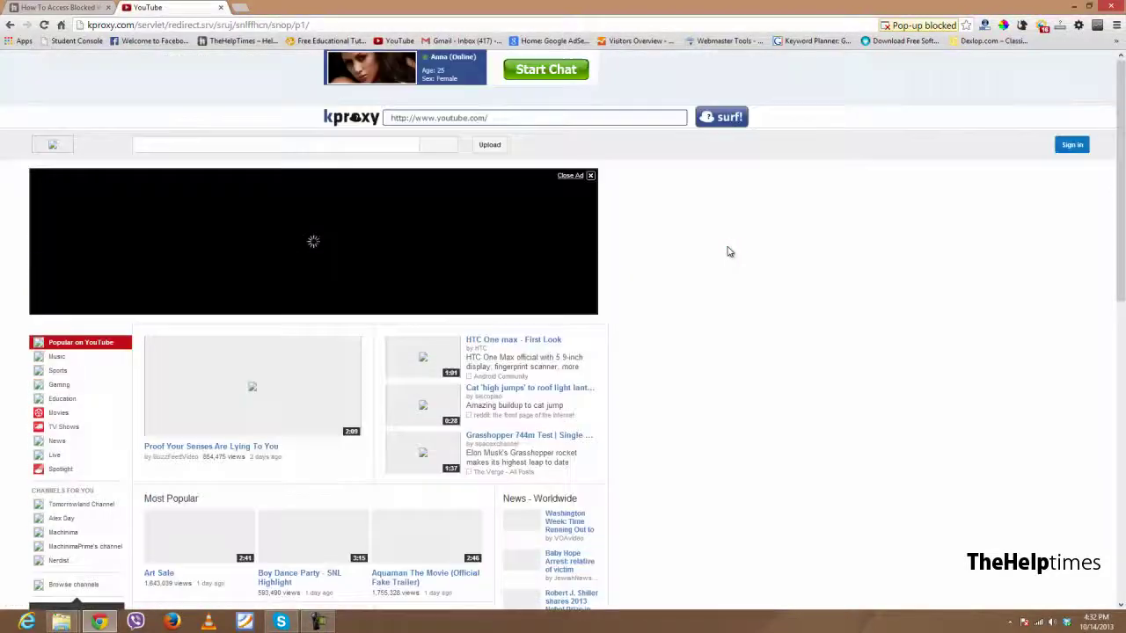
left_click(92, 16)
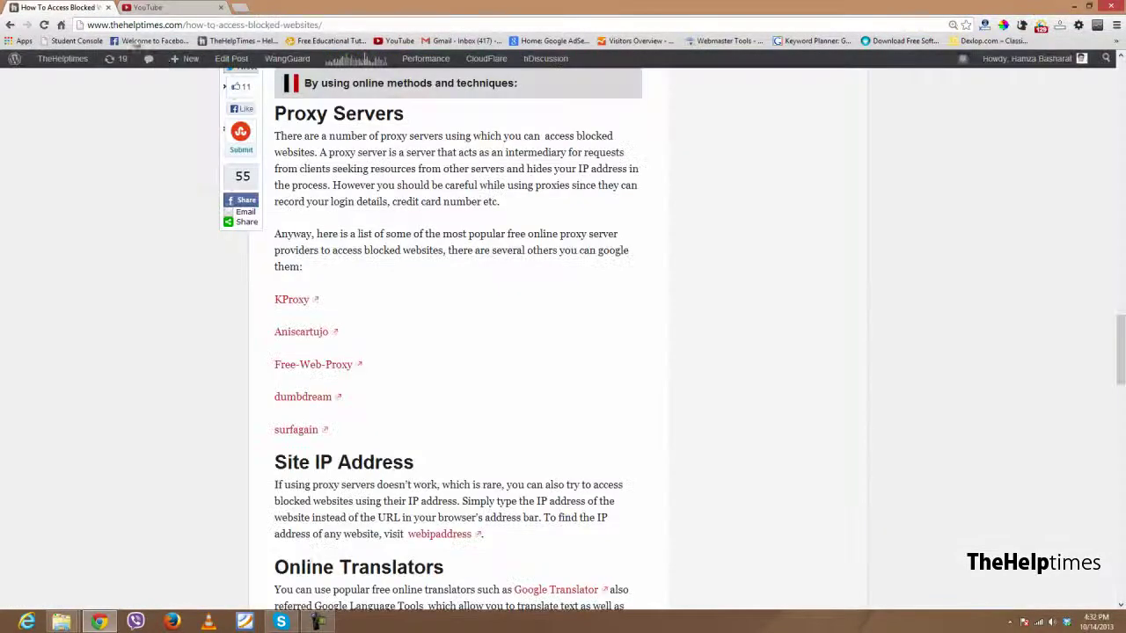
Step: Scroll the article to the CyberGhost VPN section and bring up the link's context menu
scroll(498, 367, "up", 5)
scroll(480, 389, "down", 2)
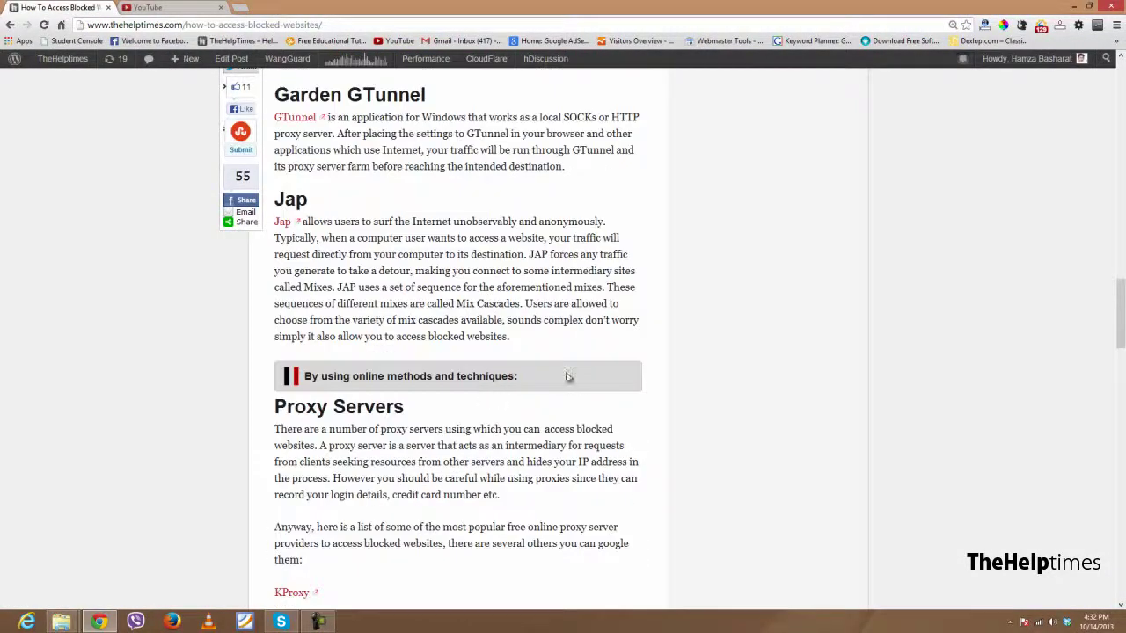
scroll(567, 376, "down", 3)
scroll(554, 387, "up", 1)
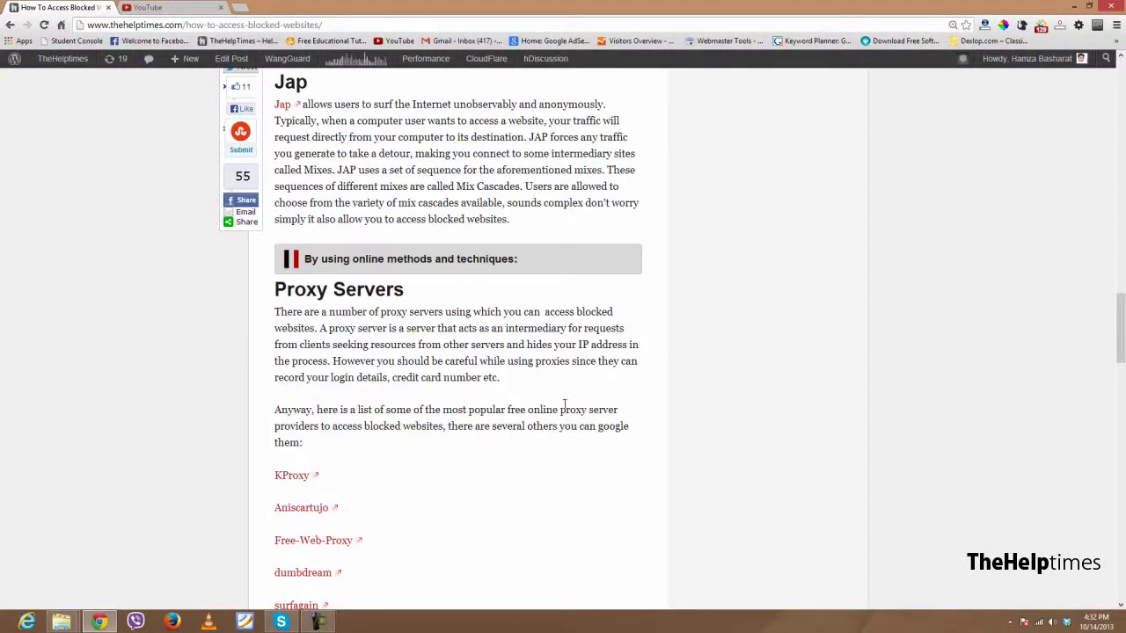
scroll(542, 398, "up", 11)
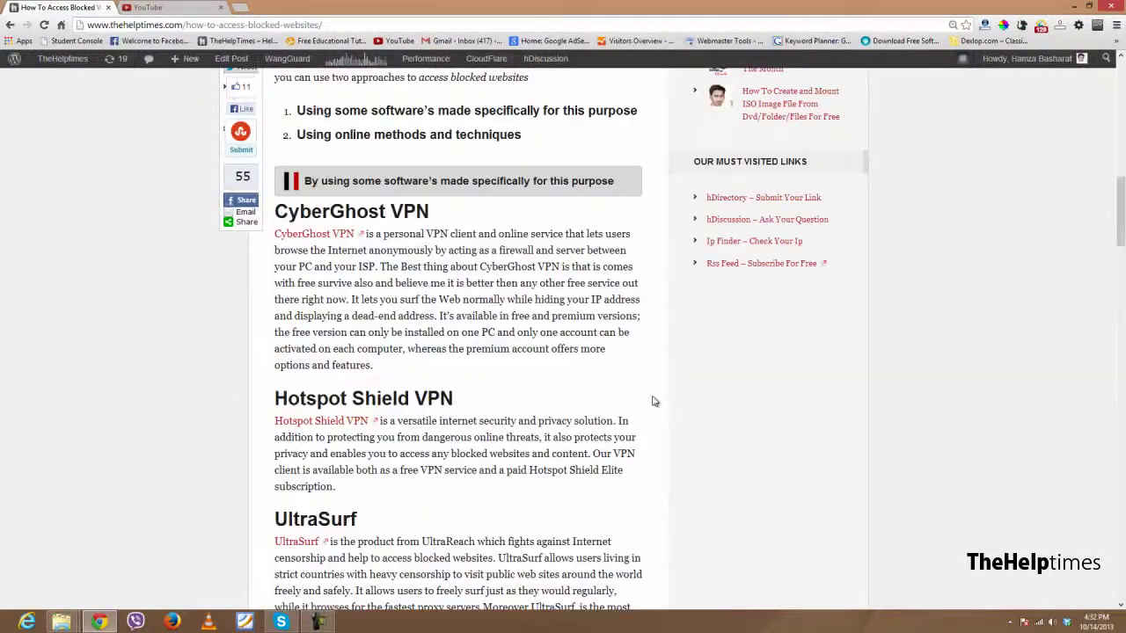
scroll(595, 409, "down", 1)
scroll(596, 408, "down", 1)
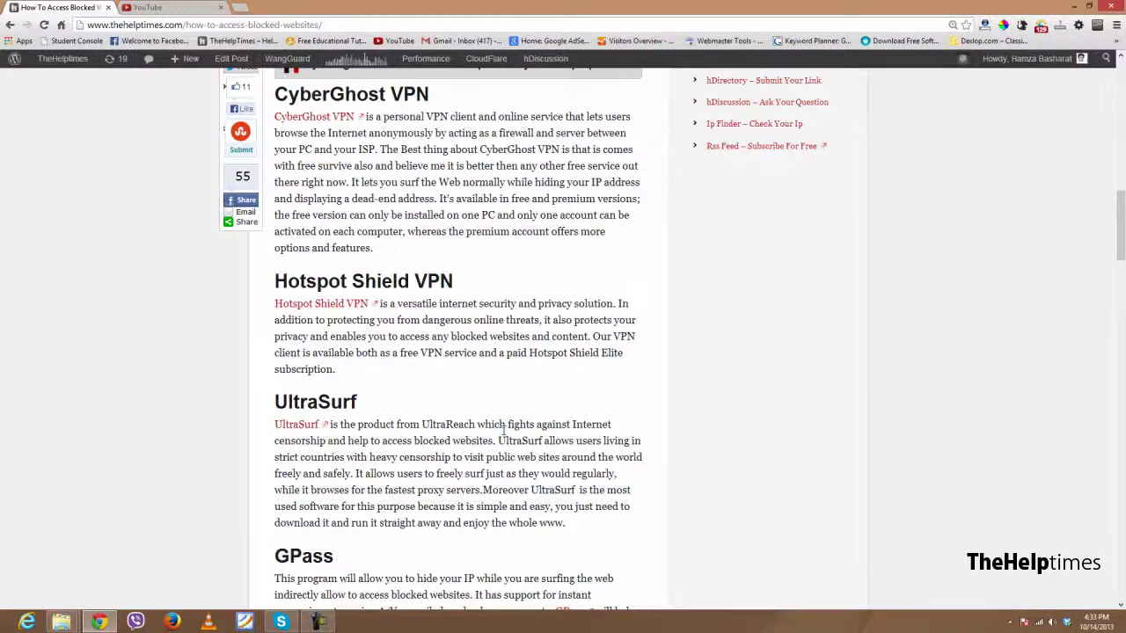
scroll(504, 431, "up", 1)
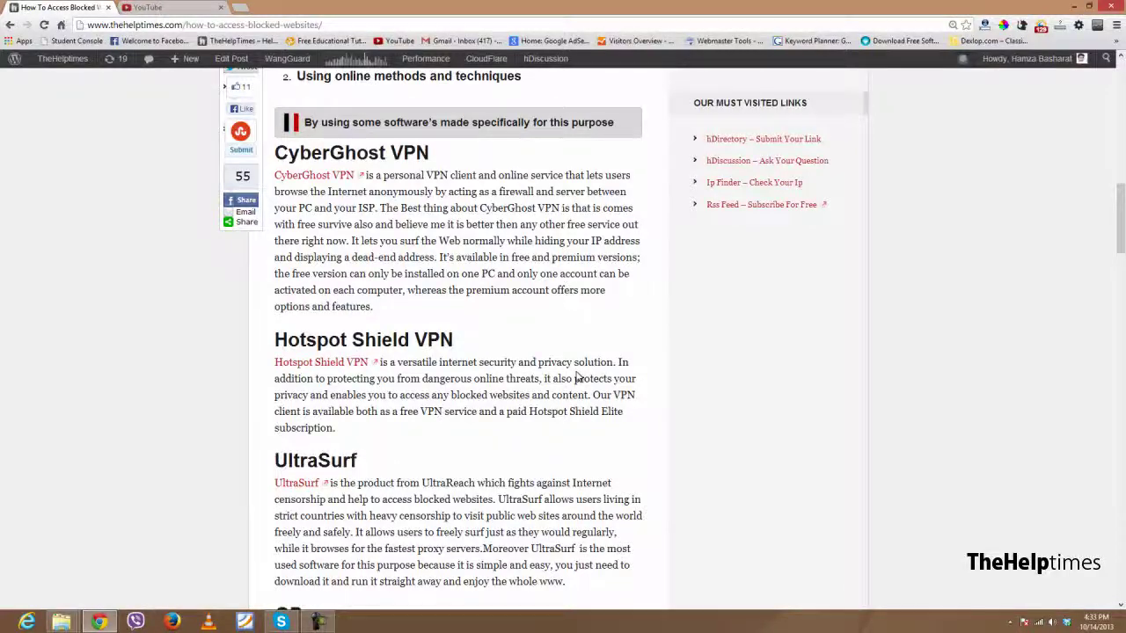
scroll(578, 376, "up", 1)
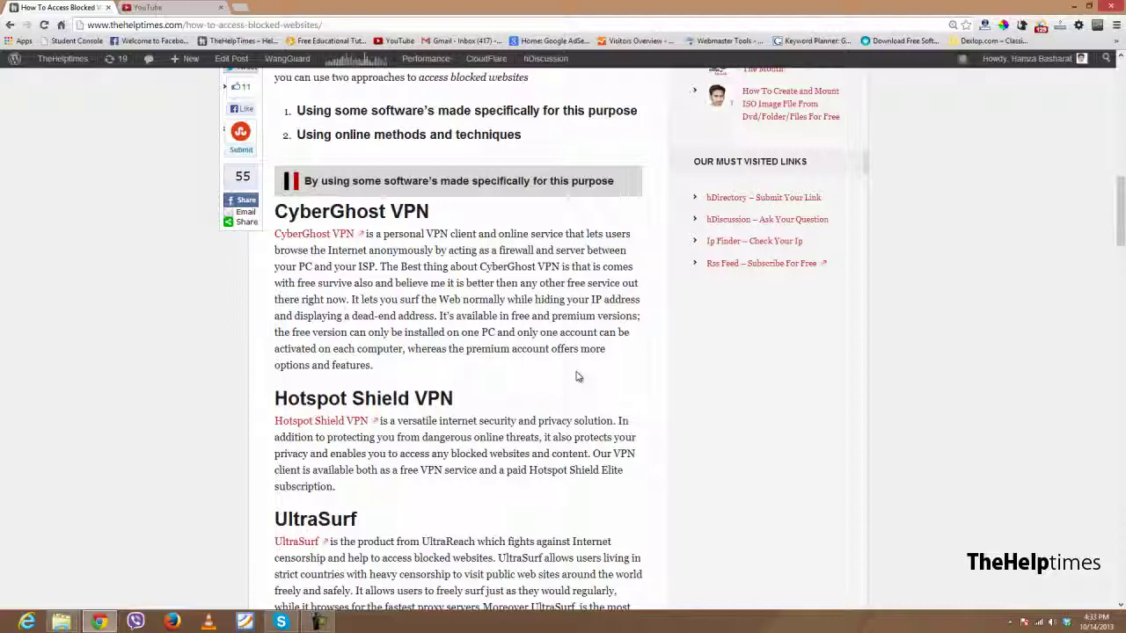
scroll(577, 376, "up", 2)
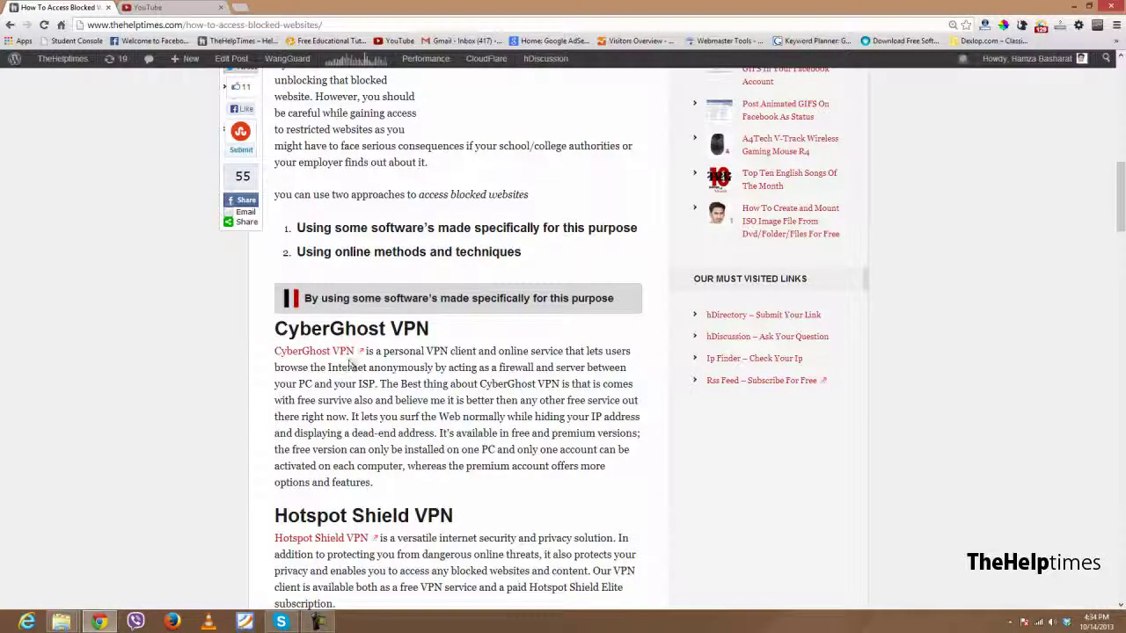
right_click(350, 361)
Step: Open the CyberGhost VPN link in a new tab, view it, then go to Start
left_click(404, 368)
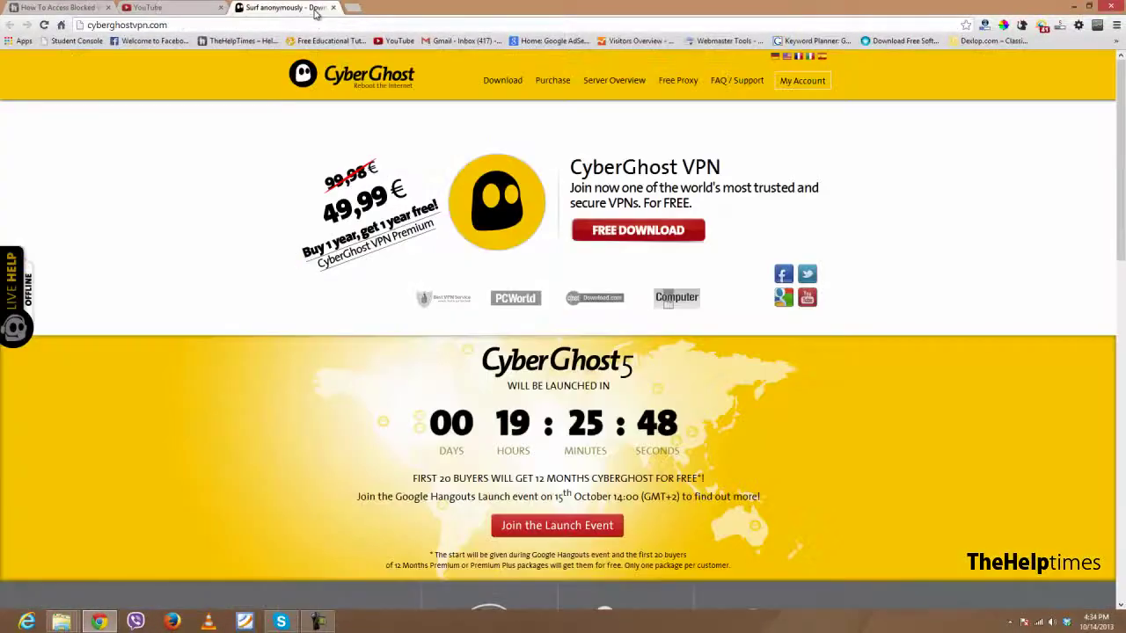
left_click(315, 8)
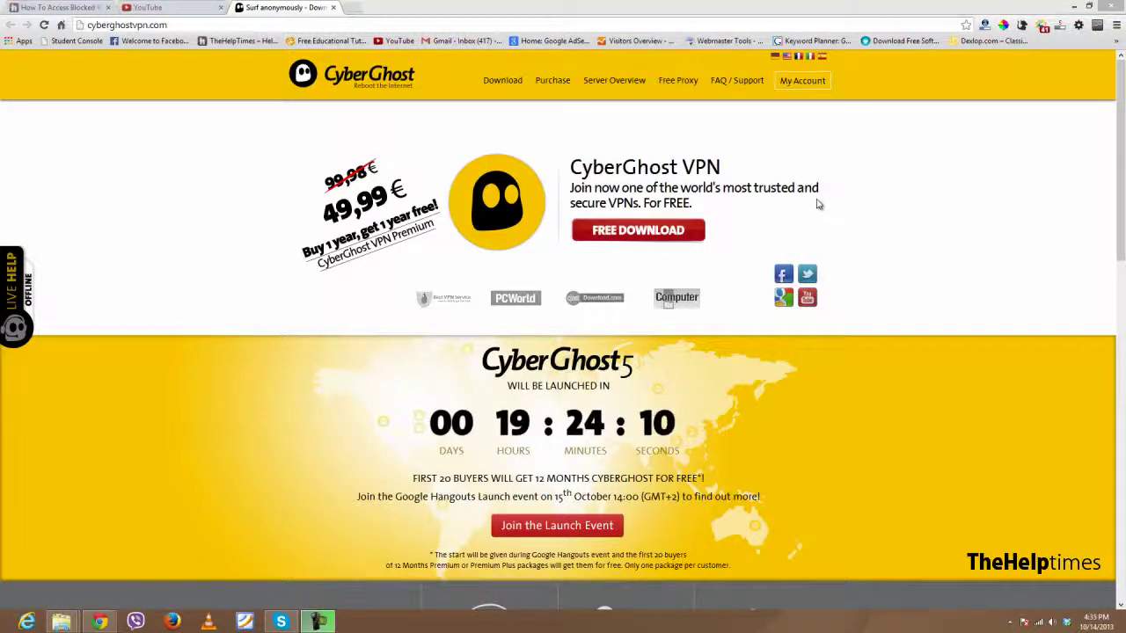
mouse_move(1, 632)
left_click(17, 613)
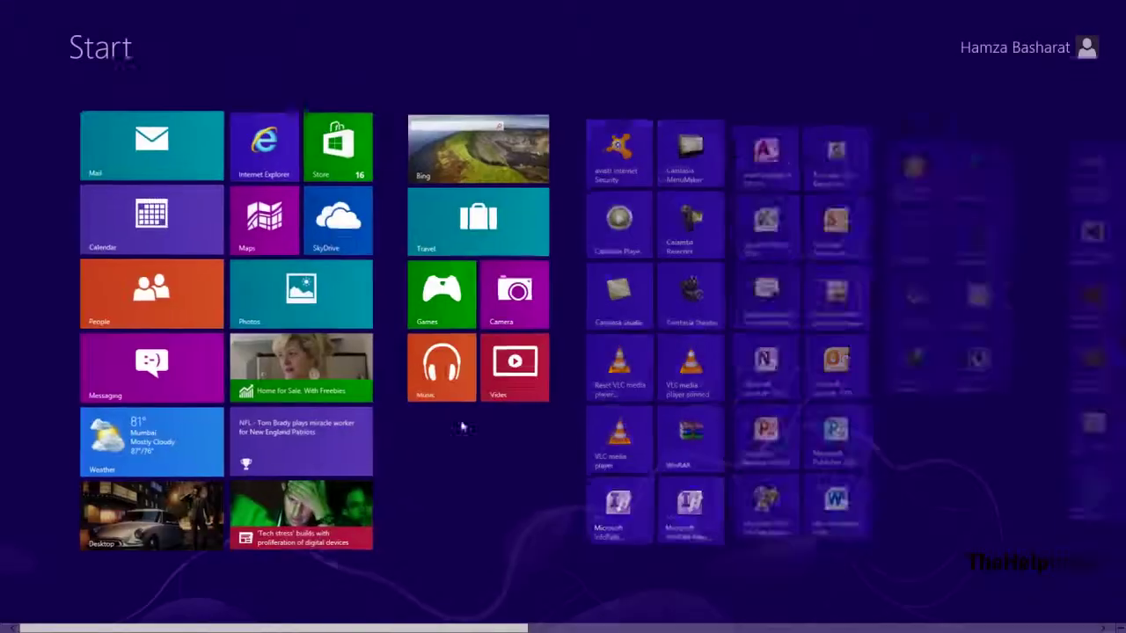
Step: Scroll the Start screen right and launch the CyberGhost VPN tile
left_click_drag(352, 621, 615, 621)
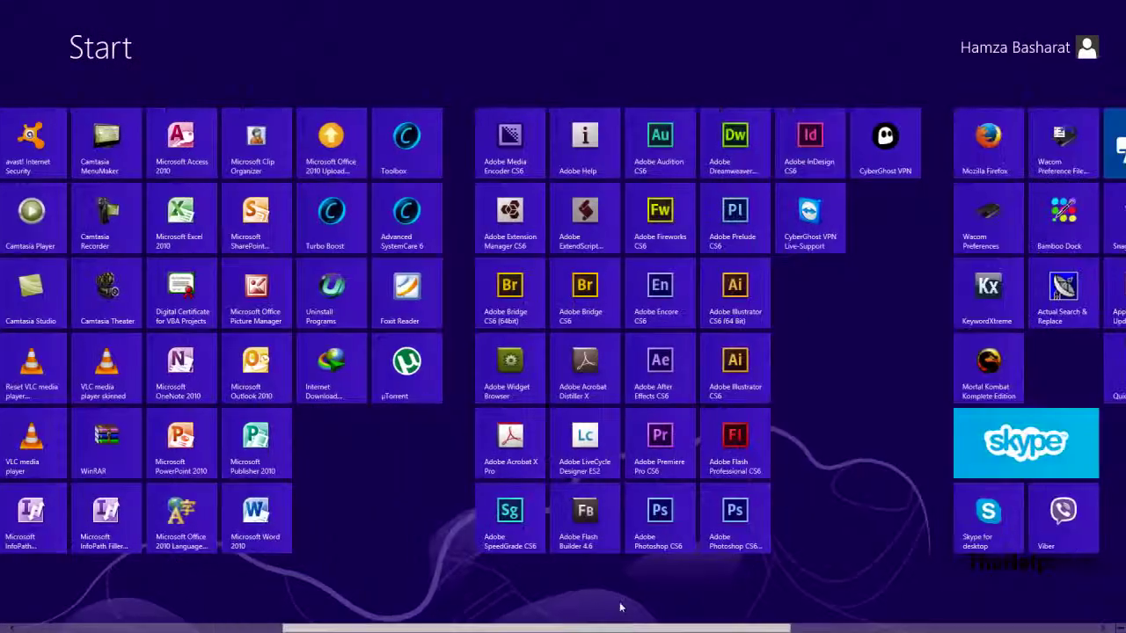
left_click(891, 151)
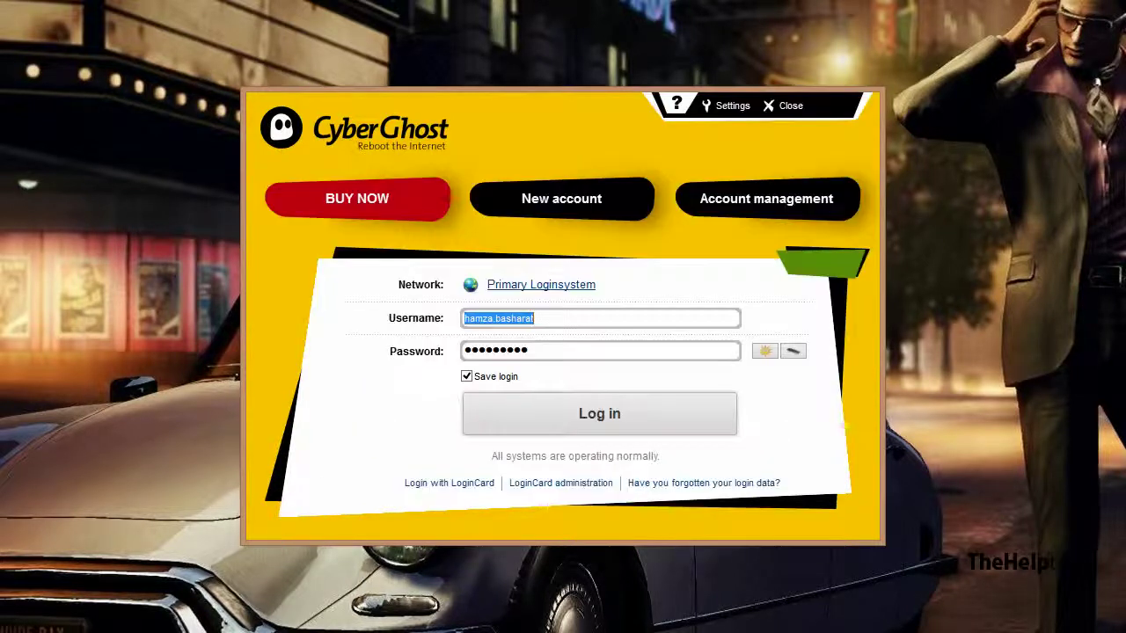
Step: Register a free CyberGhost account with a chosen username and password, accepting the terms
left_click(922, 352)
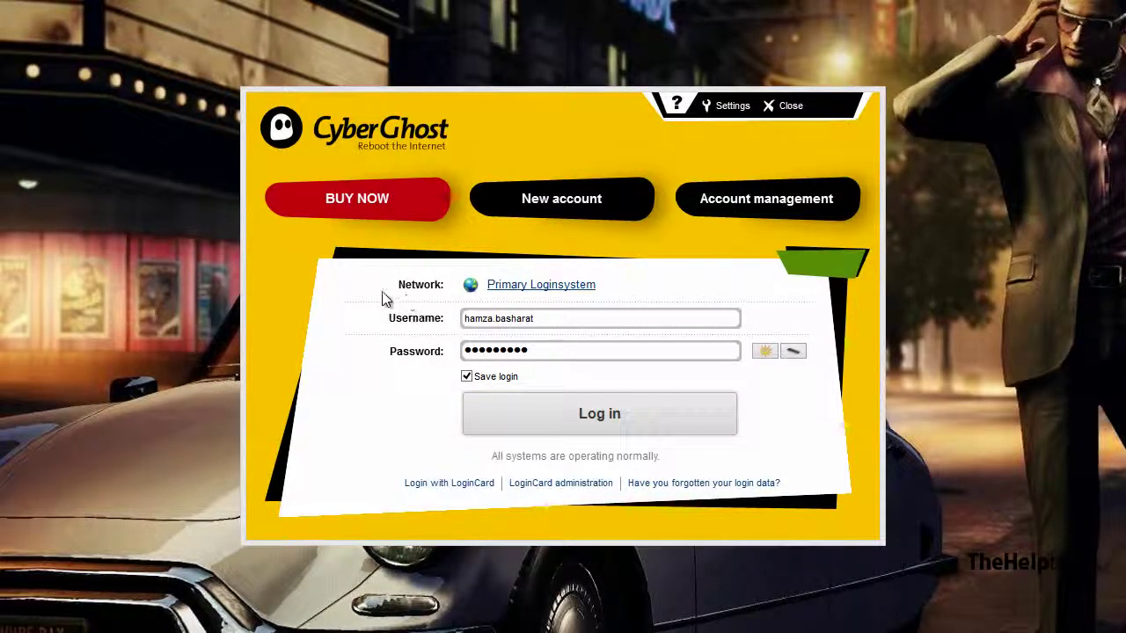
left_click(591, 204)
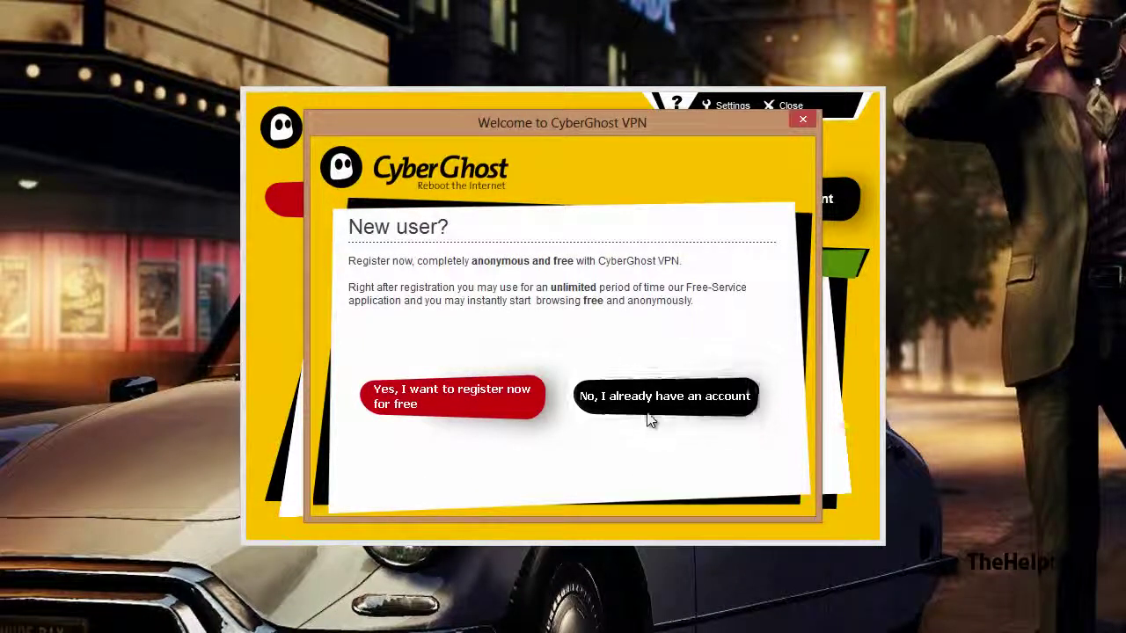
left_click(445, 400)
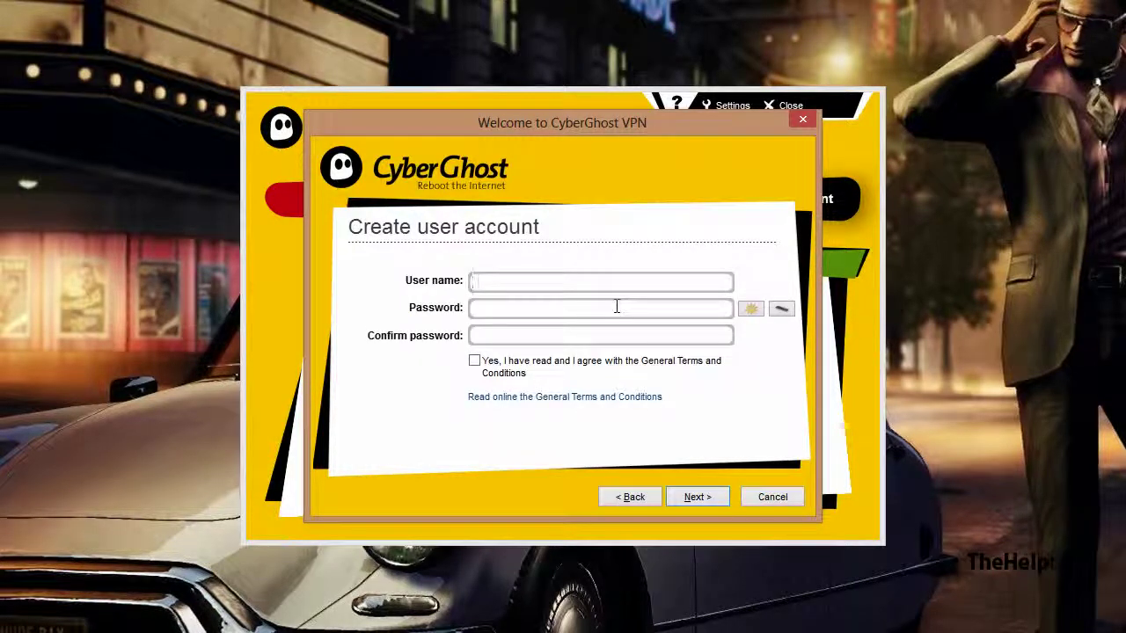
type("hamza1")
type("23")
left_click(617, 306)
type("*******")
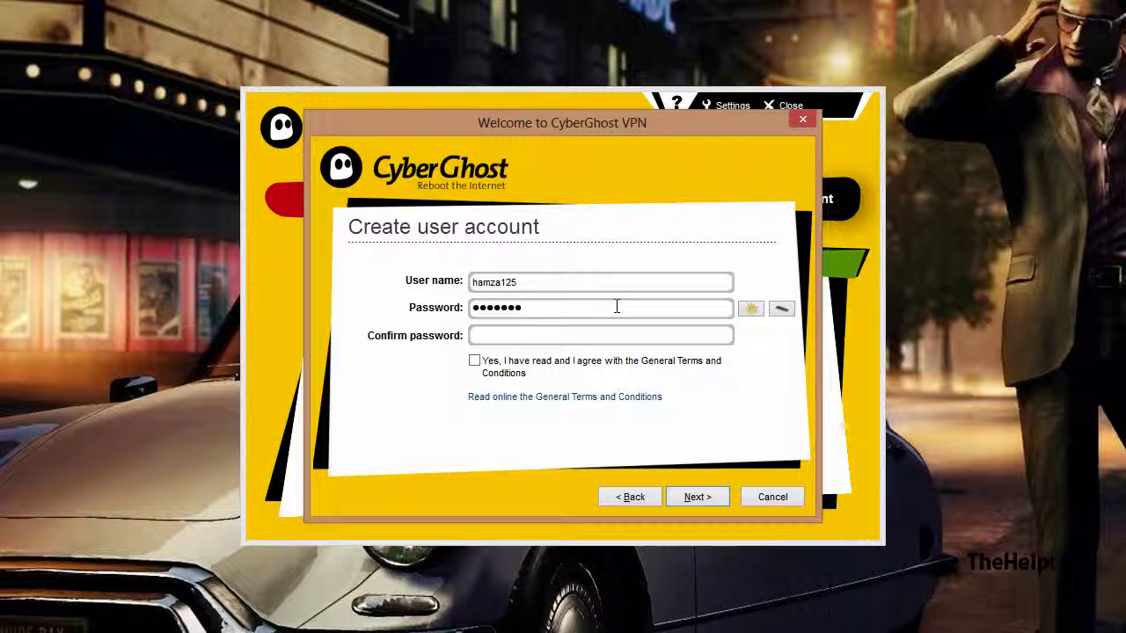
type("*********")
left_click(566, 359)
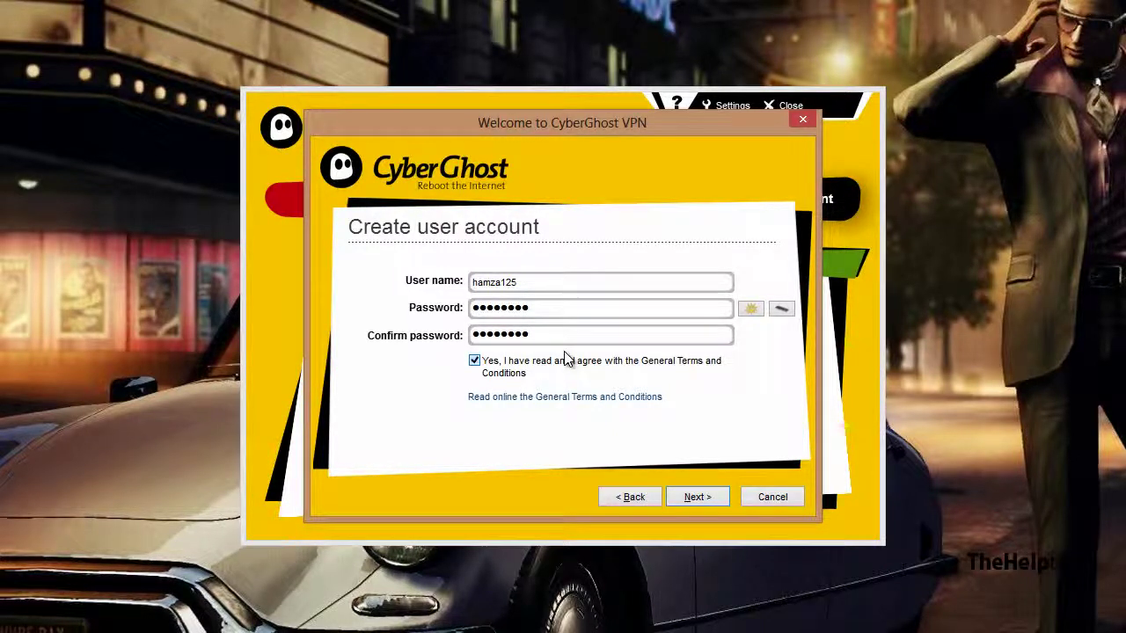
left_click(721, 497)
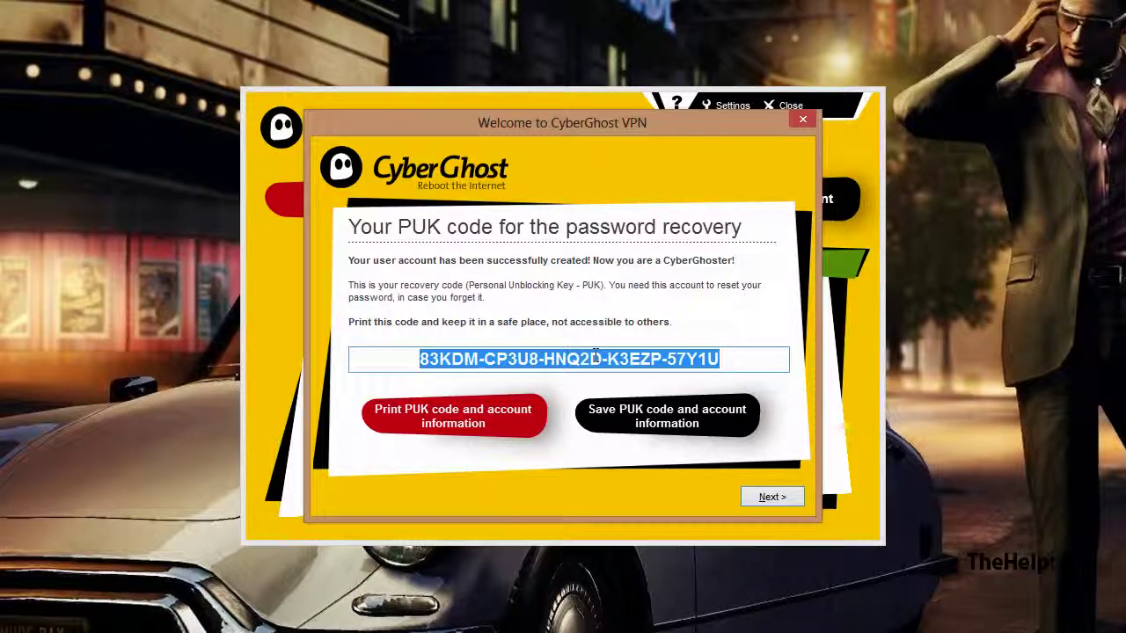
Step: Decline PUK printing, the e-mail competition and the two-year offer, then restore the browser
left_click(767, 497)
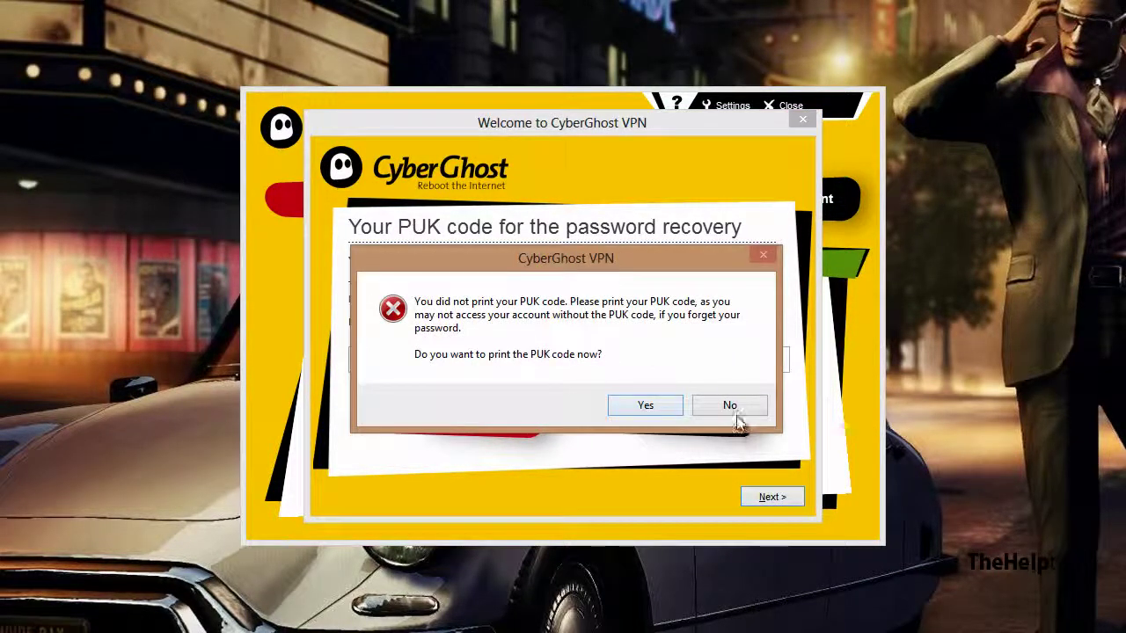
left_click(731, 410)
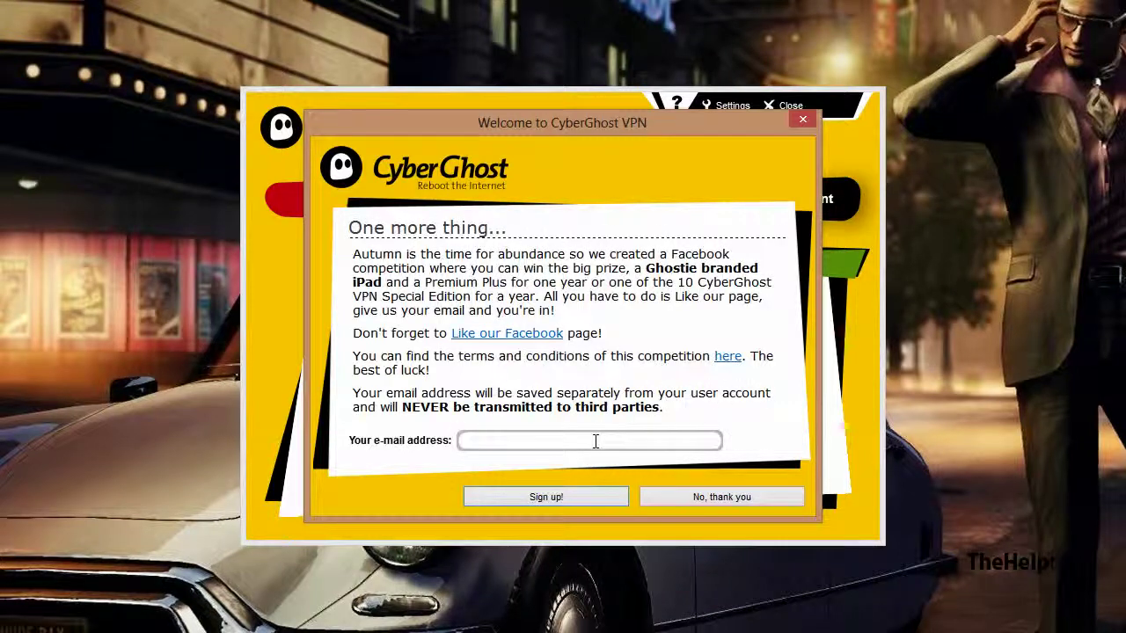
left_click(695, 499)
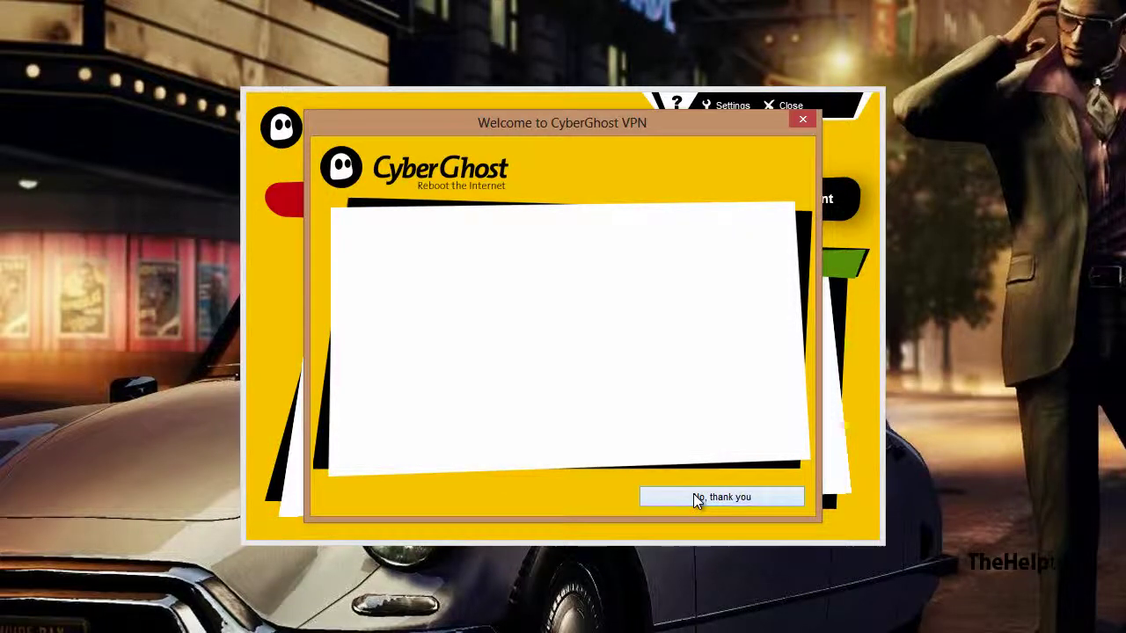
left_click(693, 494)
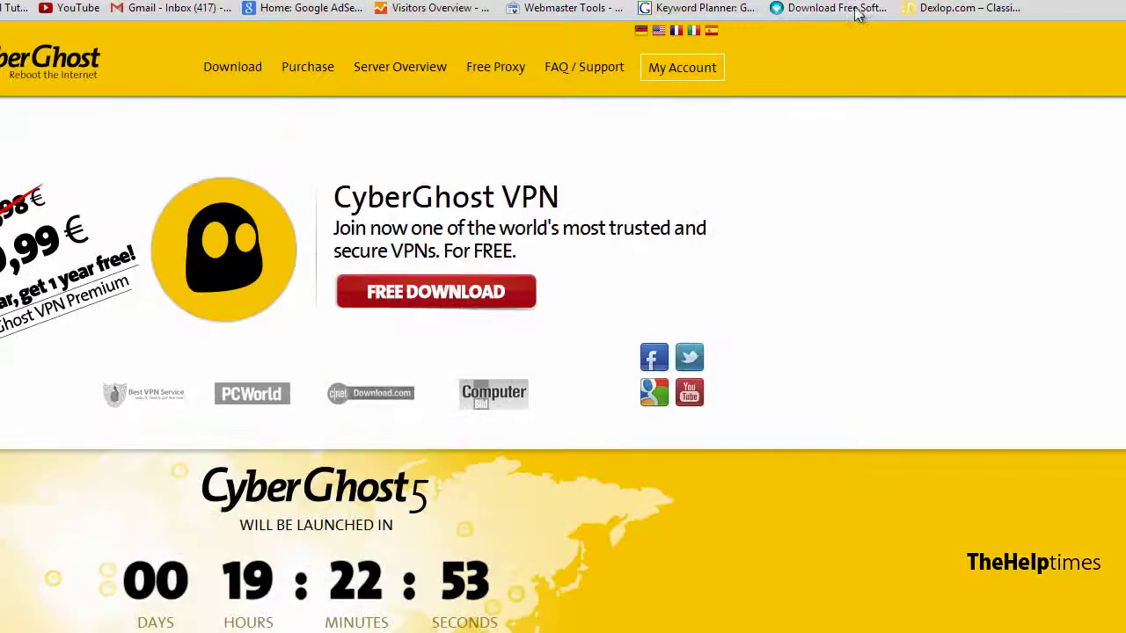
left_click(1119, 5)
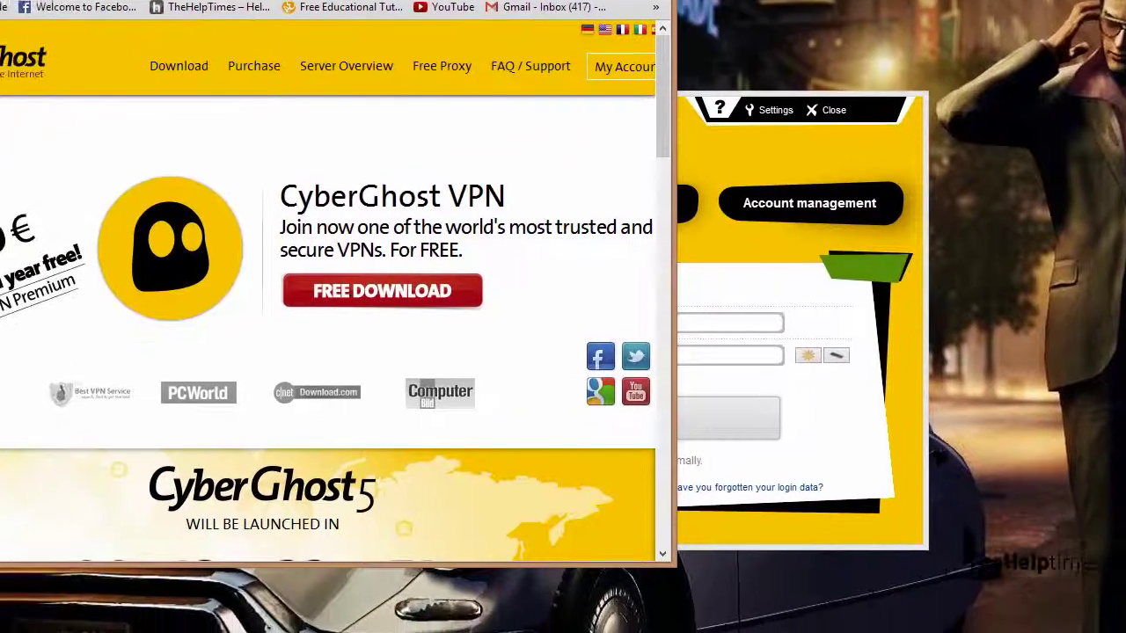
Step: Close the browser and log in with the new account's username and password
left_click(445, 12)
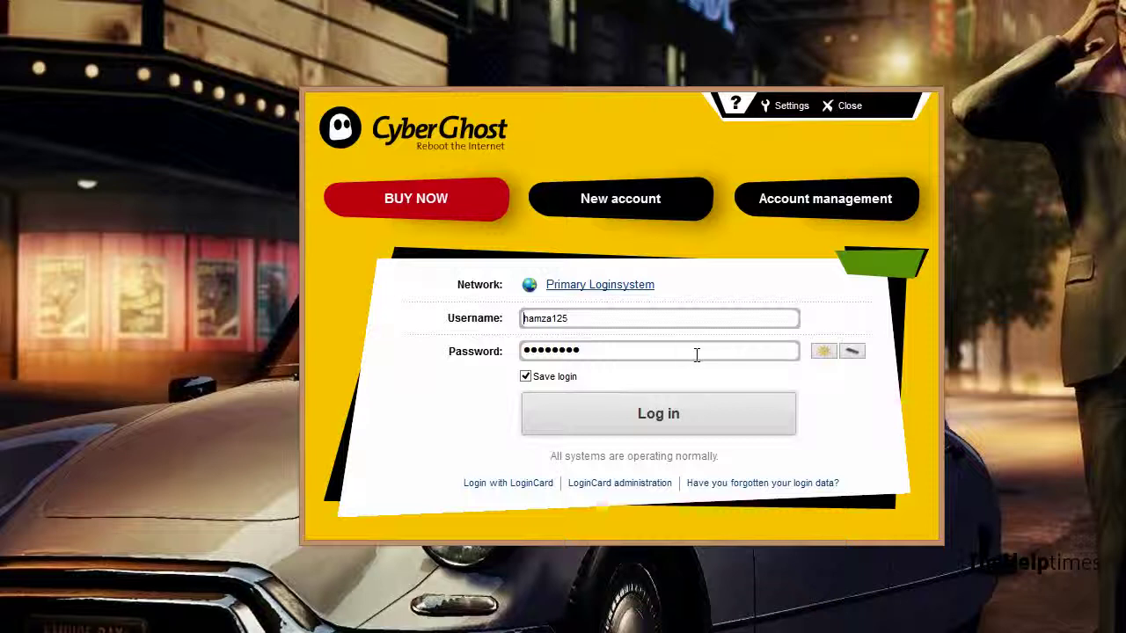
double_click(642, 321)
type("hmaz")
key("BackSpace")
key("BackSpace")
key("BackSpace")
key("BackSpace")
type("hamza123")
key("BackSpace")
type("5")
key("Tab")
type("123")
left_click(668, 424)
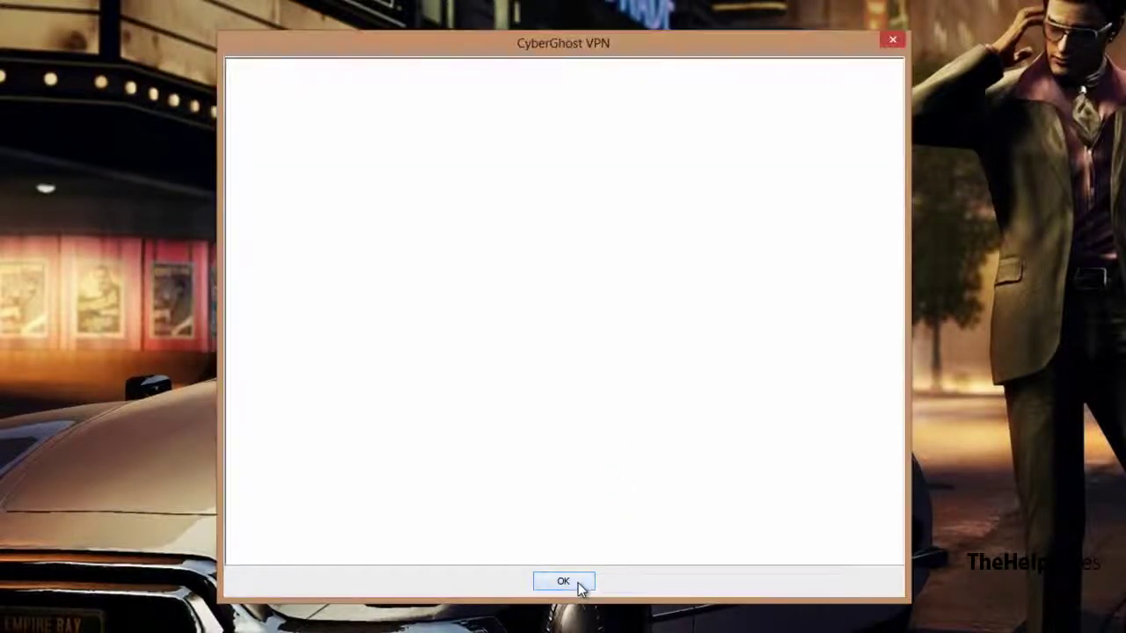
Step: Connect to CyberGhost's free VPN service, letting it close the running browsers
left_click(579, 585)
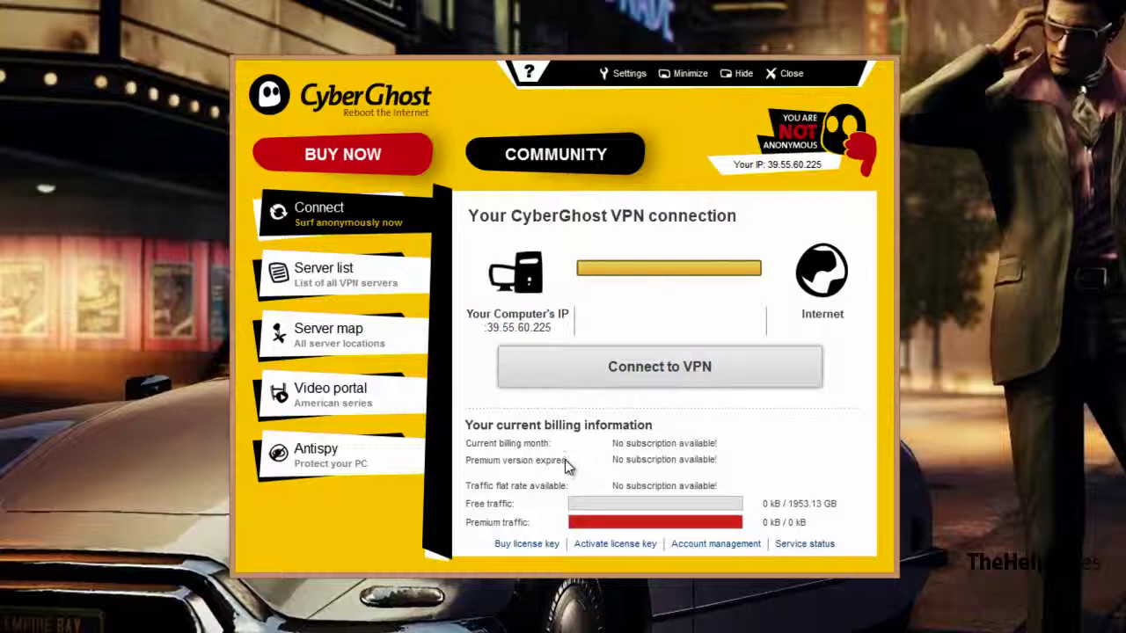
left_click(652, 376)
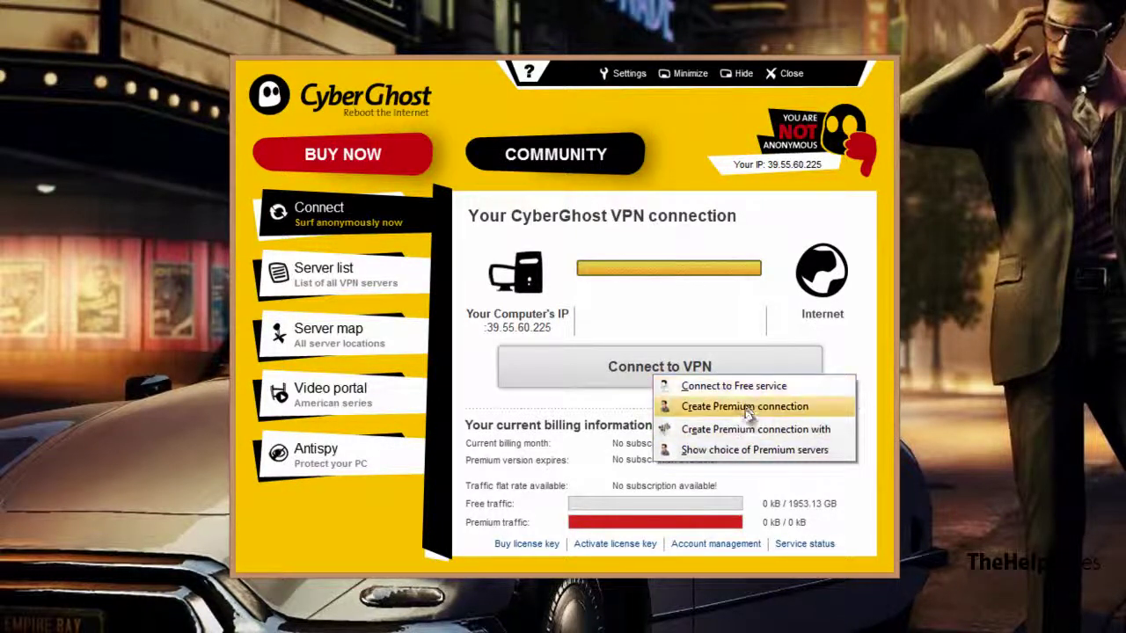
left_click(747, 389)
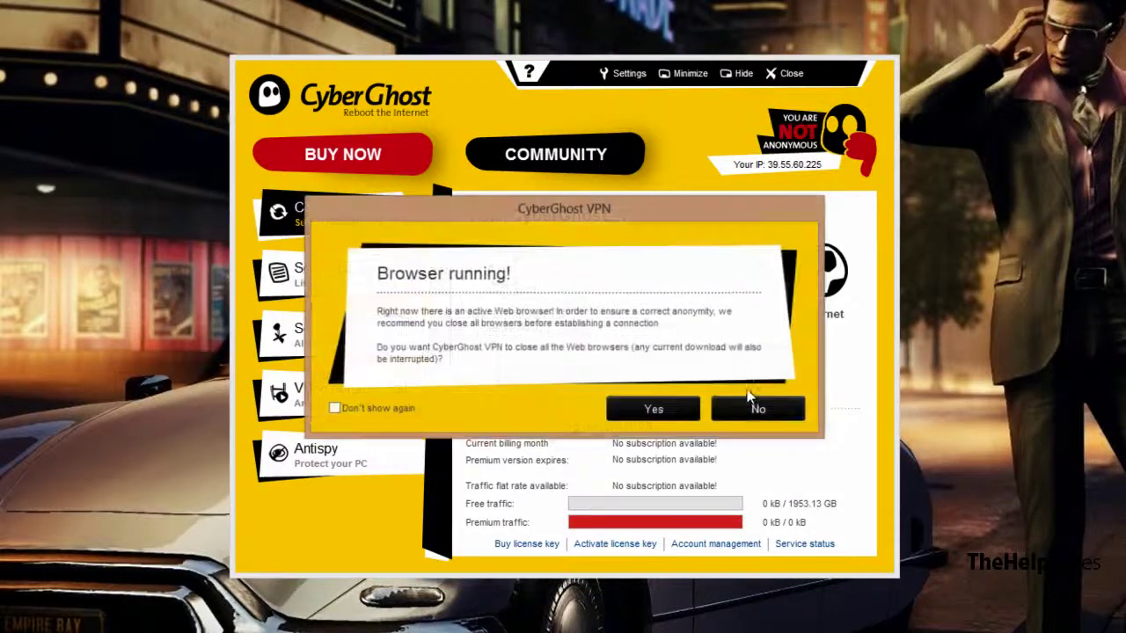
left_click(678, 406)
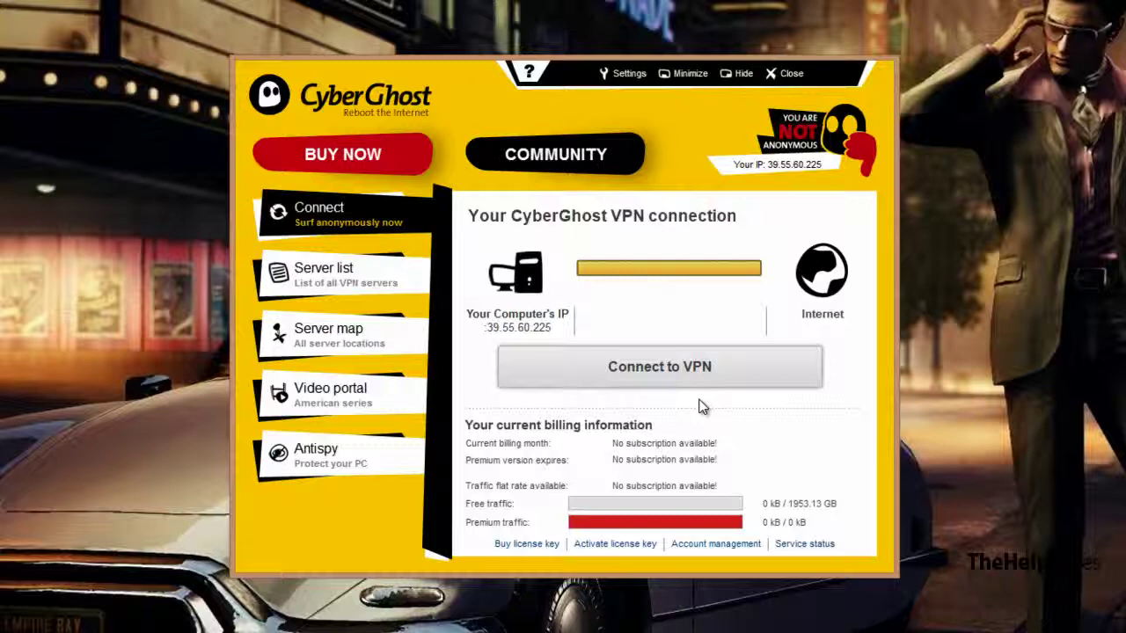
left_click(630, 361)
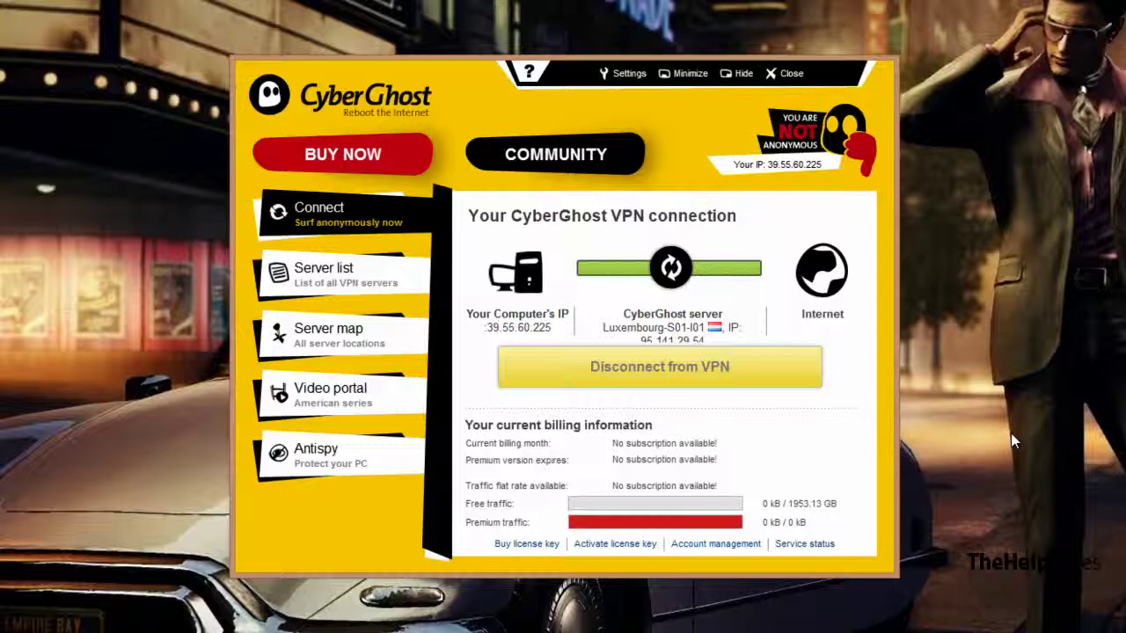